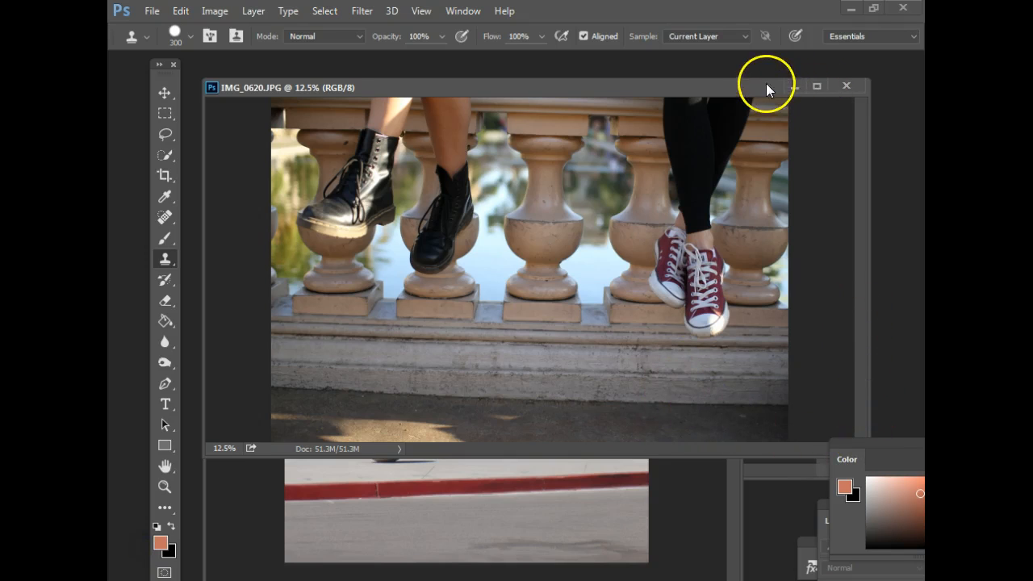
Reposition and enlarge the IMG_0620.JPG window, and arrange the toolbox in two columns beside it
drag(766, 83, 743, 56)
drag(849, 431, 911, 547)
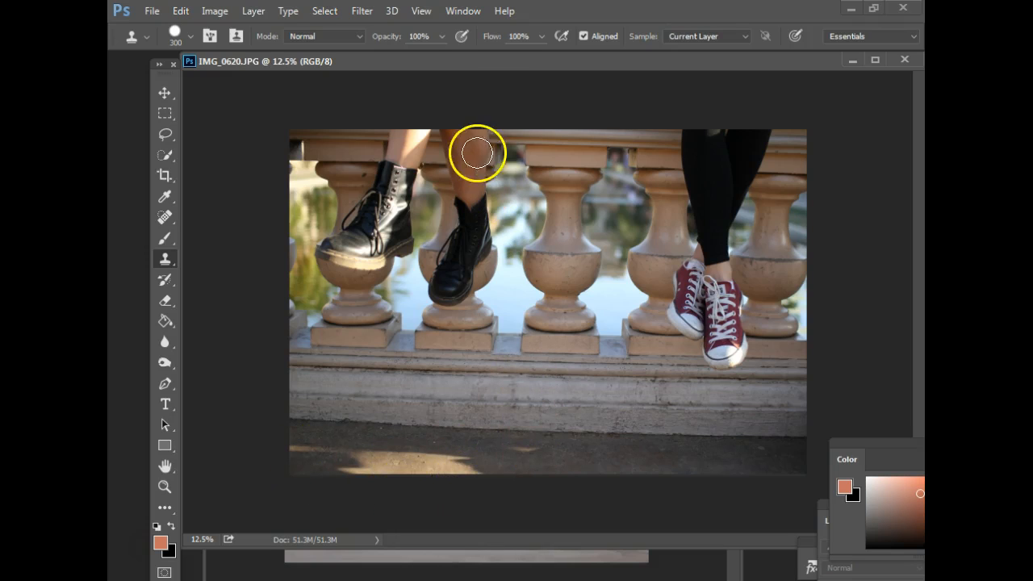
drag(464, 62, 469, 64)
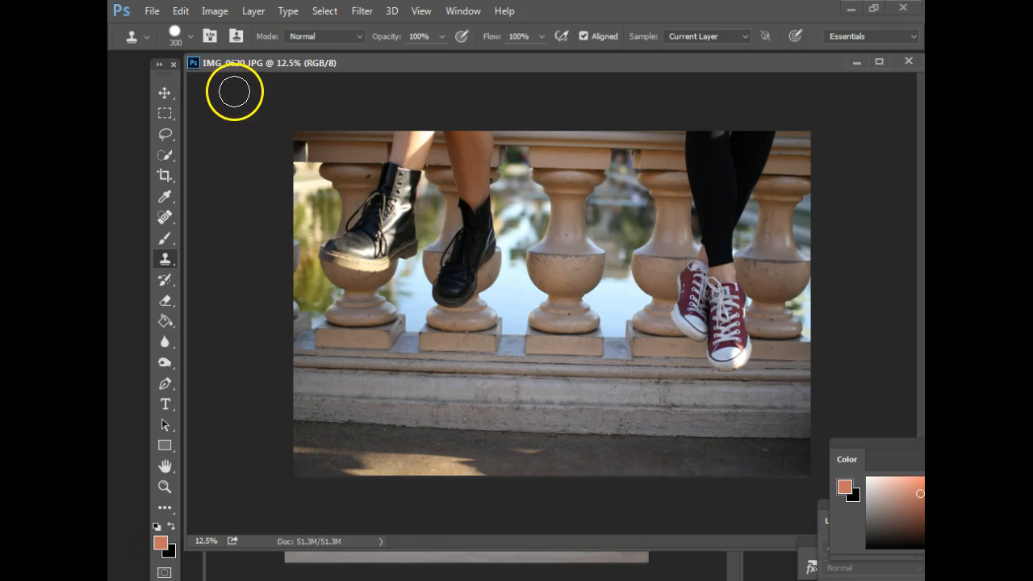
click(161, 64)
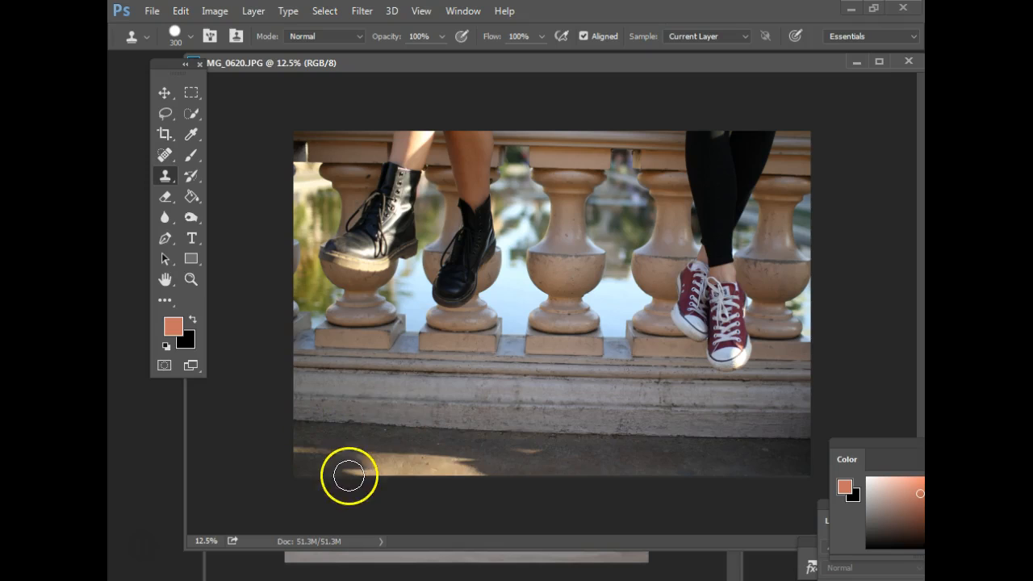
drag(148, 65, 157, 72)
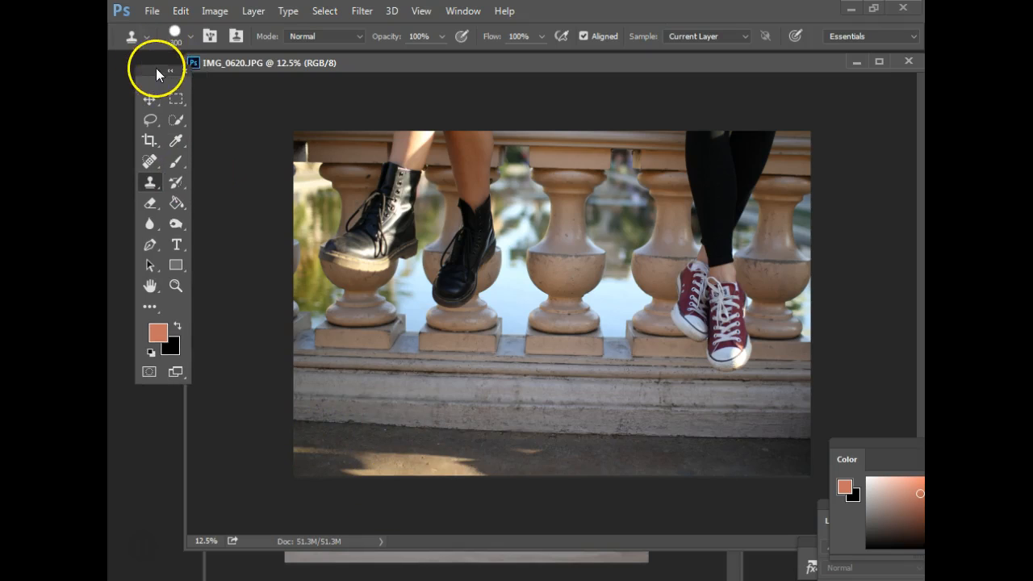
Outline the sunlit patch on the ground in the photo's lower-left corner with the Lasso tool
click(150, 121)
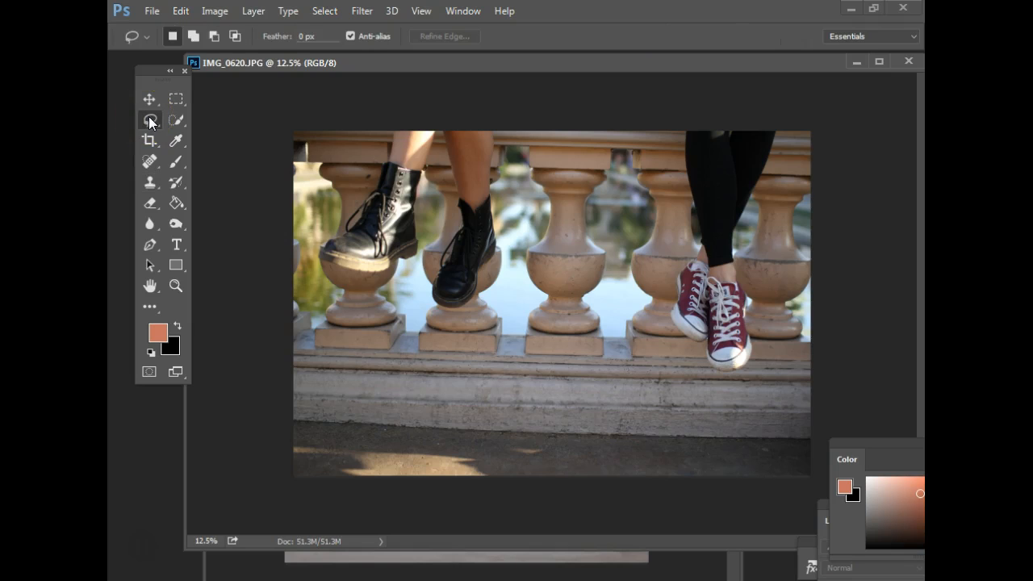
click(149, 120)
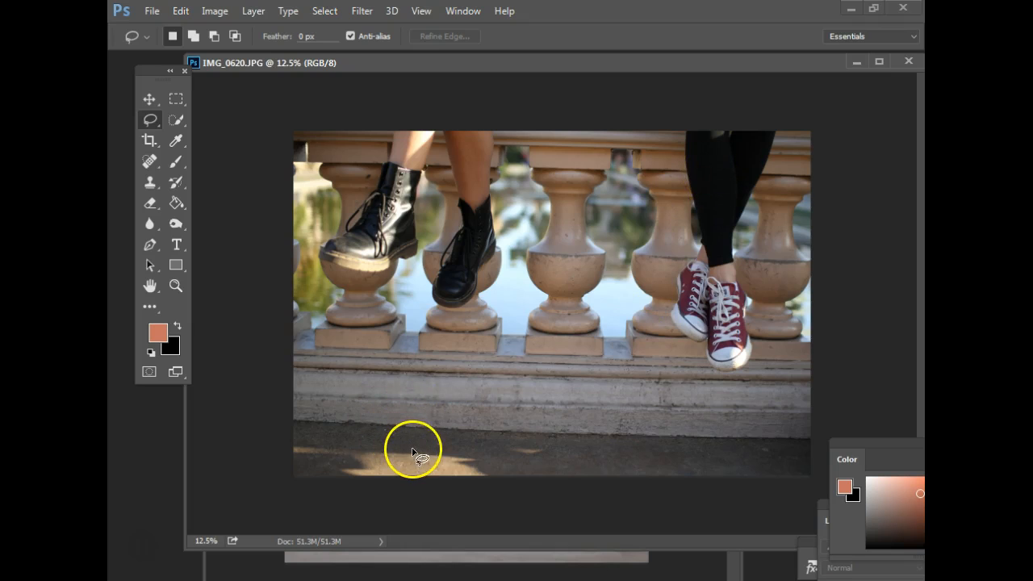
mouse_move(419, 443)
mouse_down()
mouse_move(494, 461)
mouse_move(507, 487)
mouse_move(443, 508)
mouse_move(380, 507)
mouse_move(309, 488)
mouse_move(274, 465)
mouse_move(274, 445)
mouse_move(294, 436)
mouse_move(377, 444)
mouse_up()
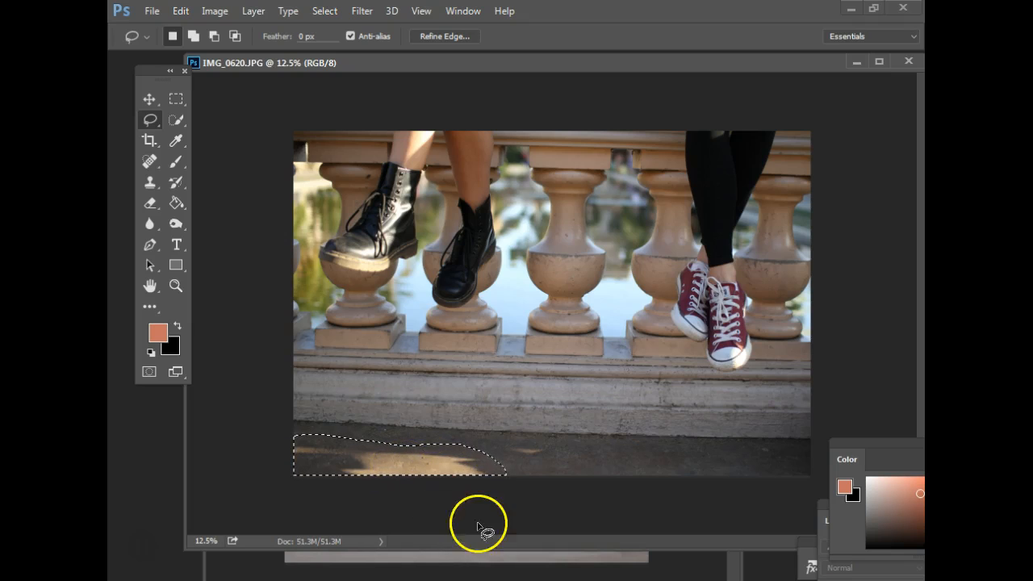
key(ctrl+d)
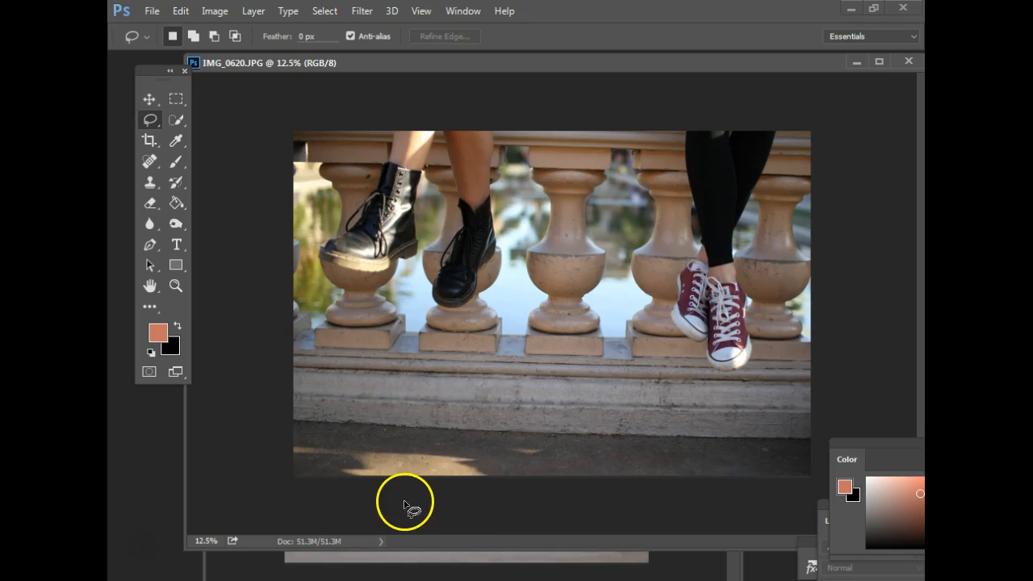
mouse_move(409, 448)
mouse_down()
mouse_move(488, 458)
mouse_move(496, 488)
mouse_move(419, 503)
mouse_move(281, 490)
mouse_up()
mouse_move(277, 449)
mouse_down()
mouse_move(306, 441)
mouse_move(417, 452)
mouse_up()
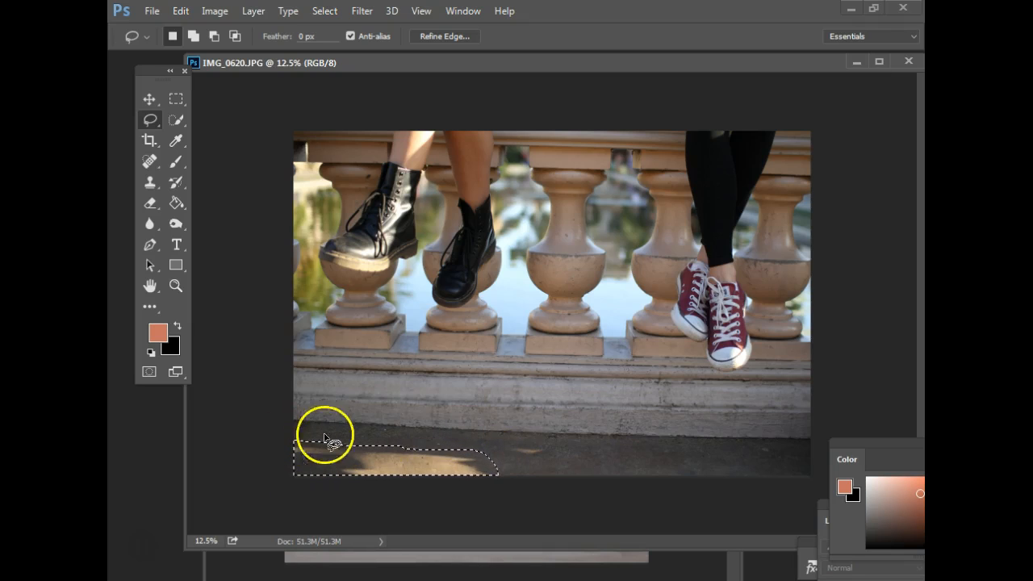
Fill the selected sunlit patch using Content-Aware contents in Normal mode at 100% opacity
right_click(385, 463)
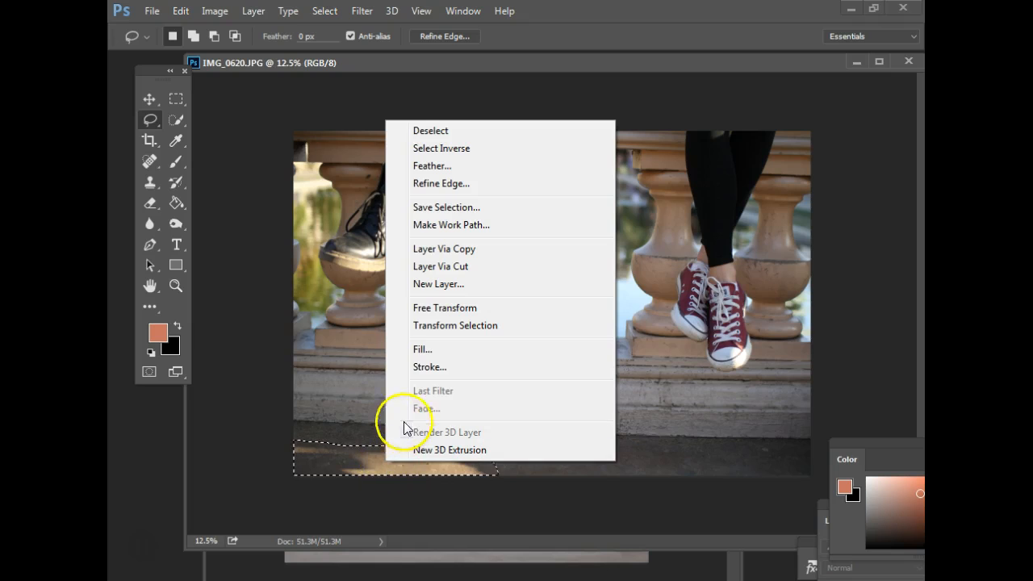
click(421, 349)
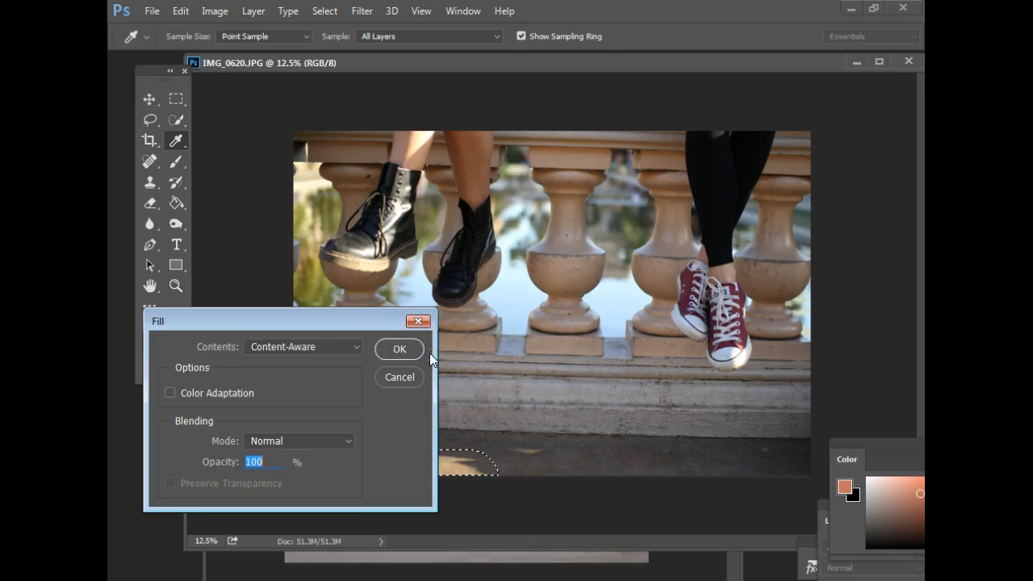
drag(359, 317, 470, 279)
click(454, 297)
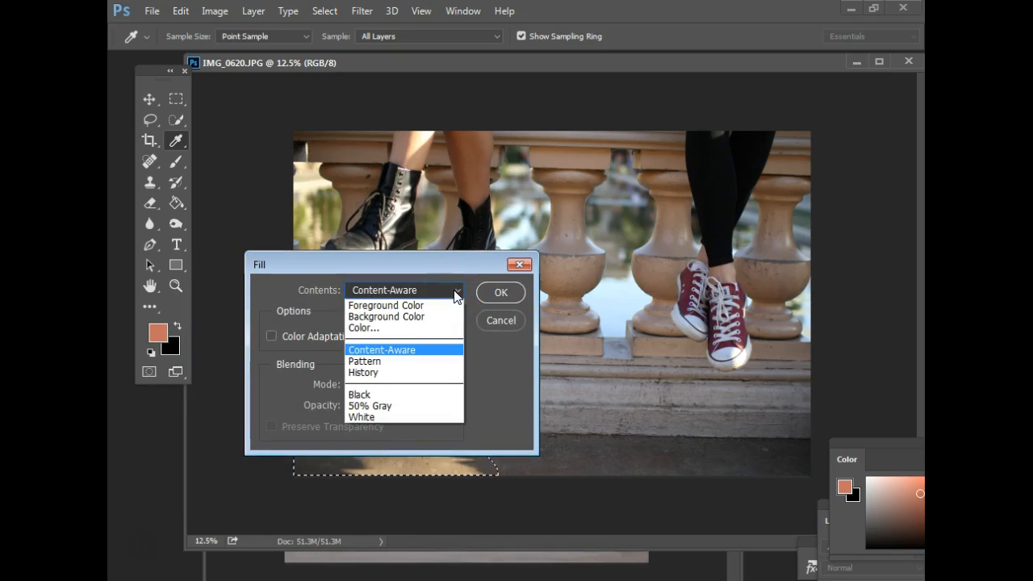
click(403, 352)
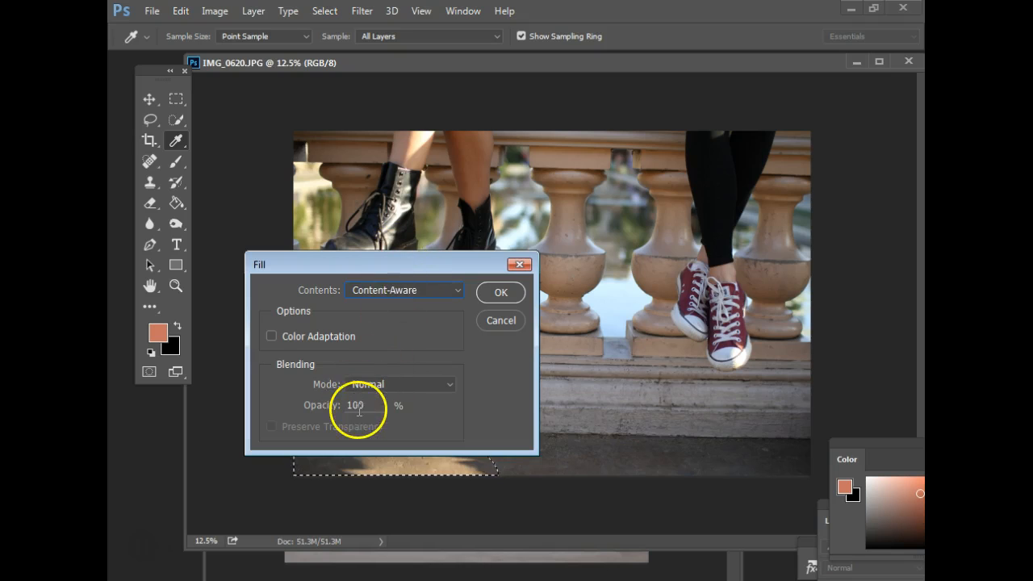
click(499, 292)
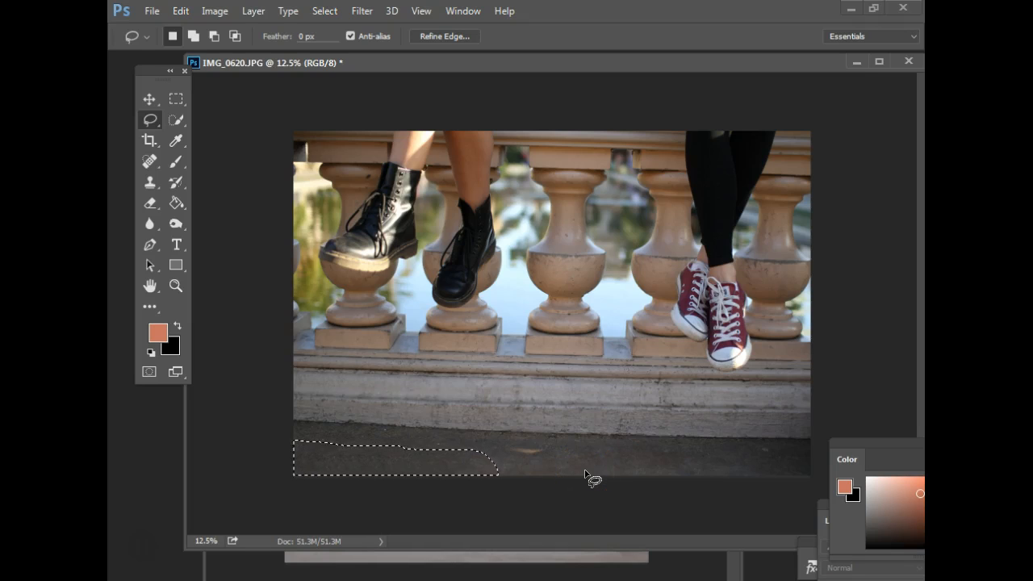
Undo the fill and apply the Content-Aware fill to the selected ground patch again
key(ctrl+z)
click(370, 461)
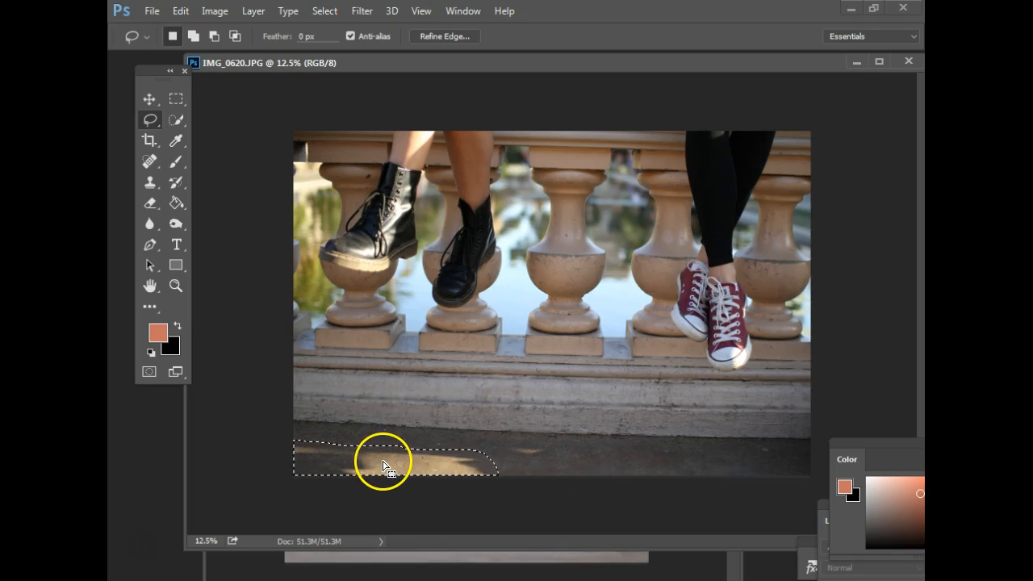
right_click(382, 464)
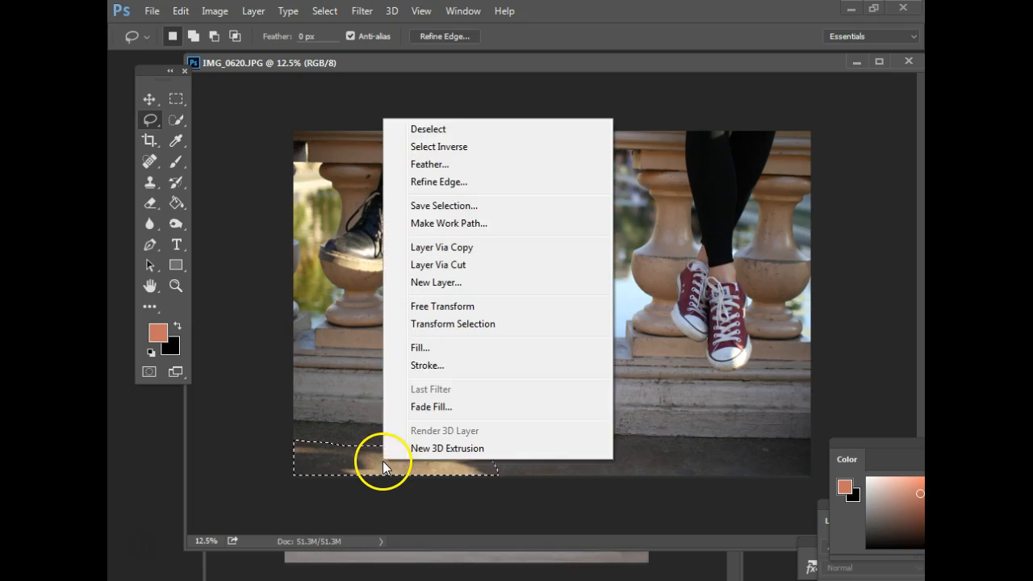
click(428, 344)
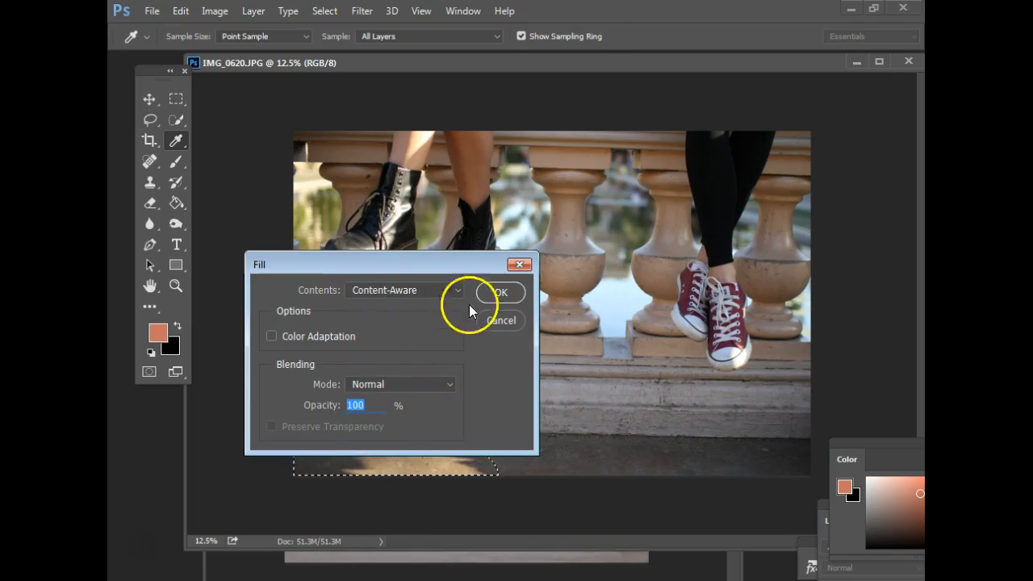
click(501, 292)
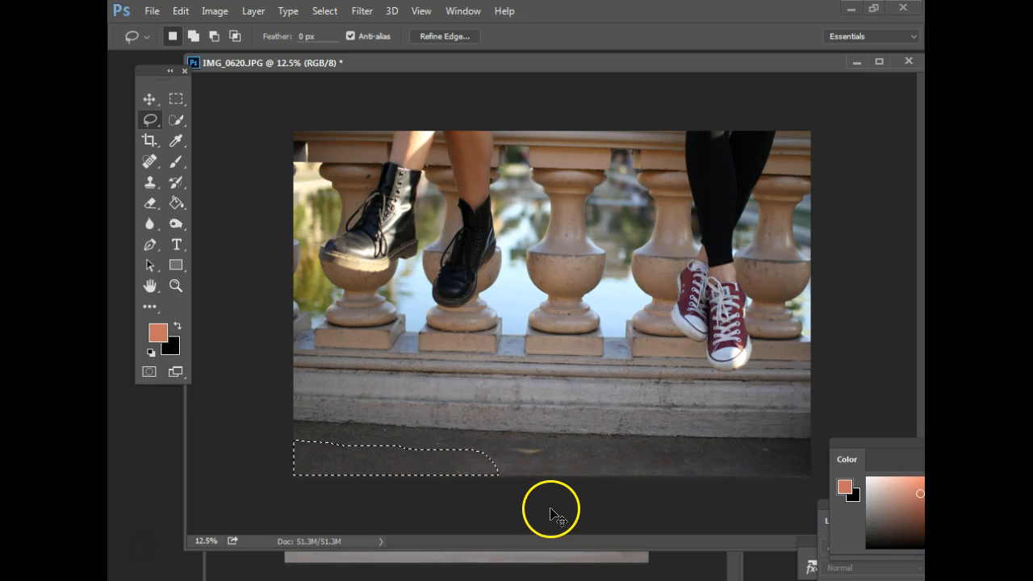
Undo the Content-Aware fill on the ground and clear the selection around the patch
click(544, 482)
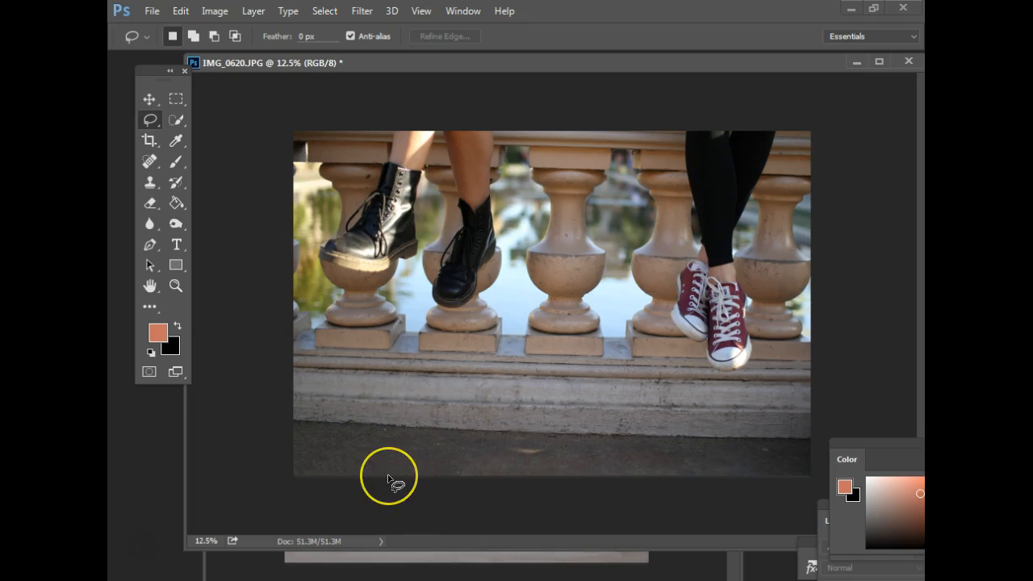
drag(362, 472, 364, 477)
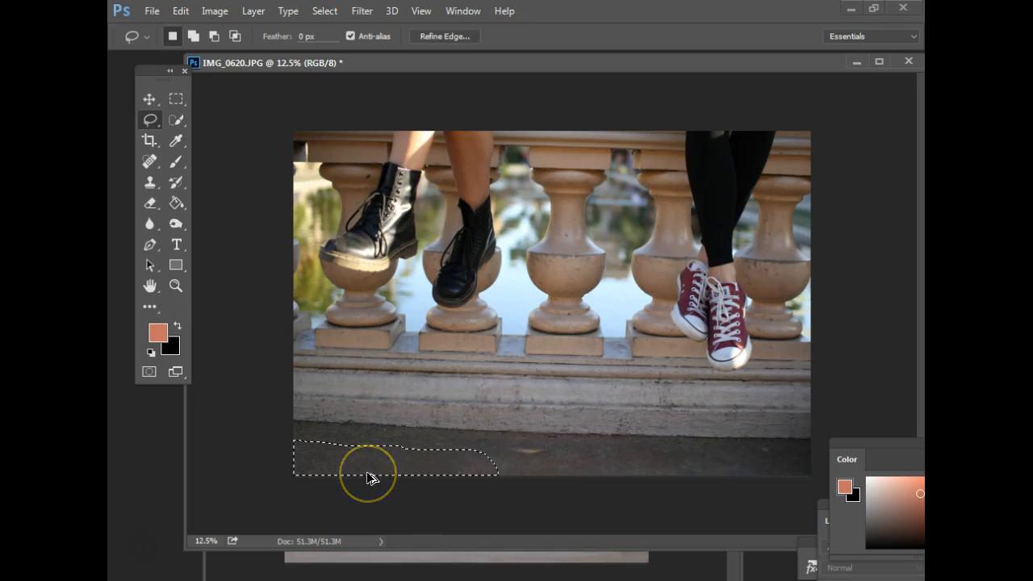
click(408, 433)
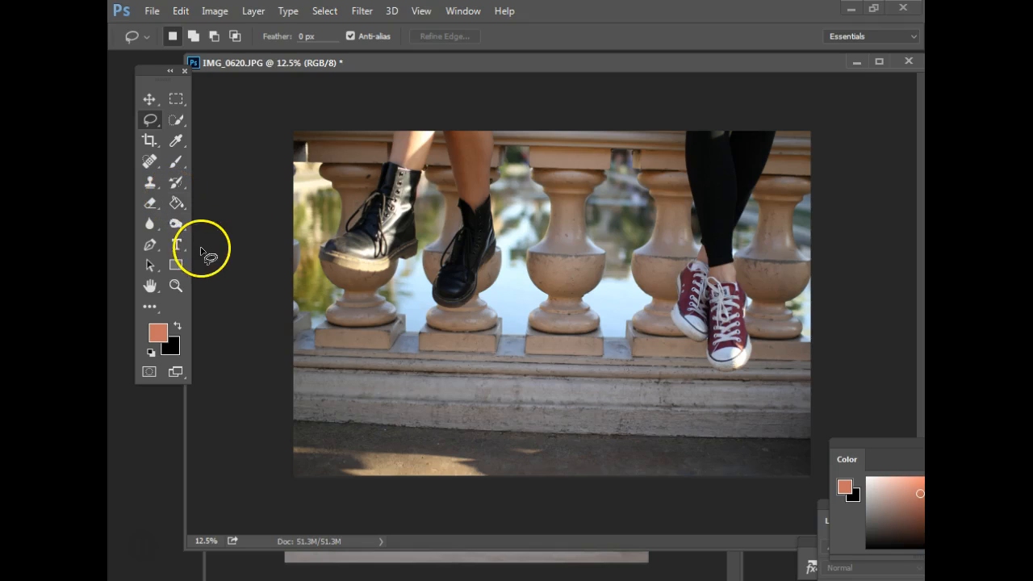
Activate the Clone Stamp tool and enlarge its brush to 900 px
click(150, 185)
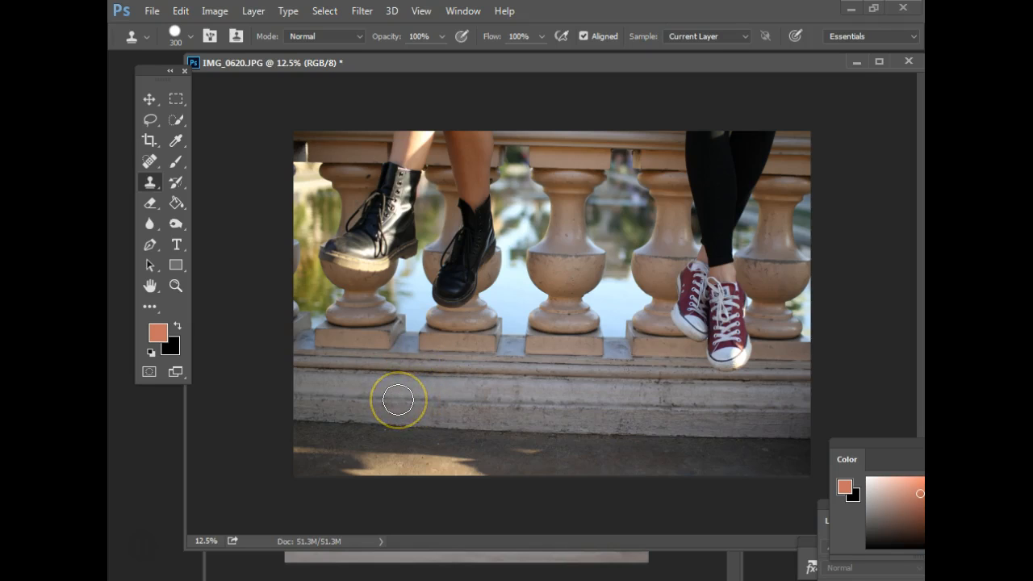
click(410, 396)
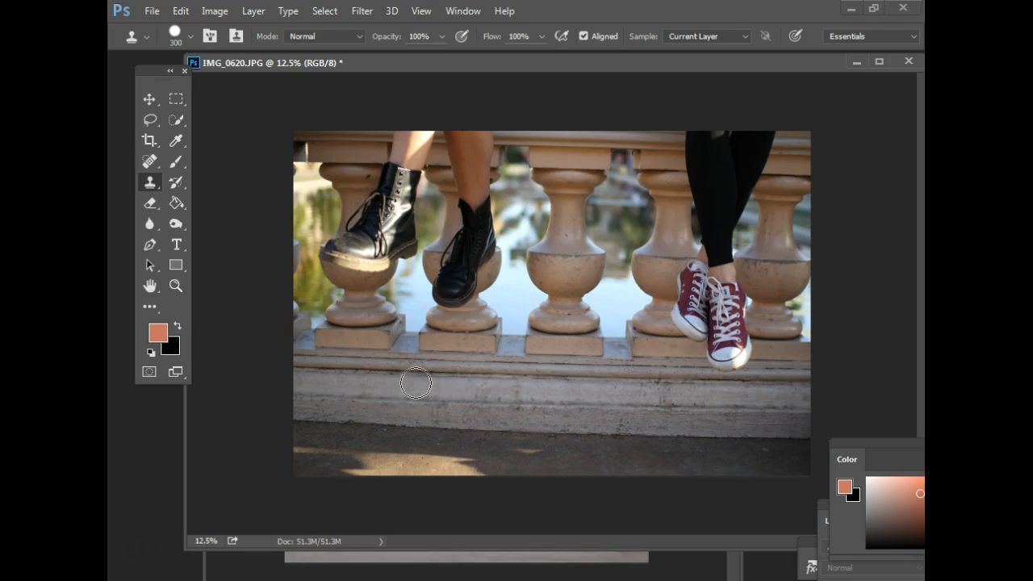
key(bracketright)
key(bracketright)
key(bracketright)
key(bracketright)
key(bracketright)
key(bracketright)
key(bracketright)
key(bracketright)
key(bracketright)
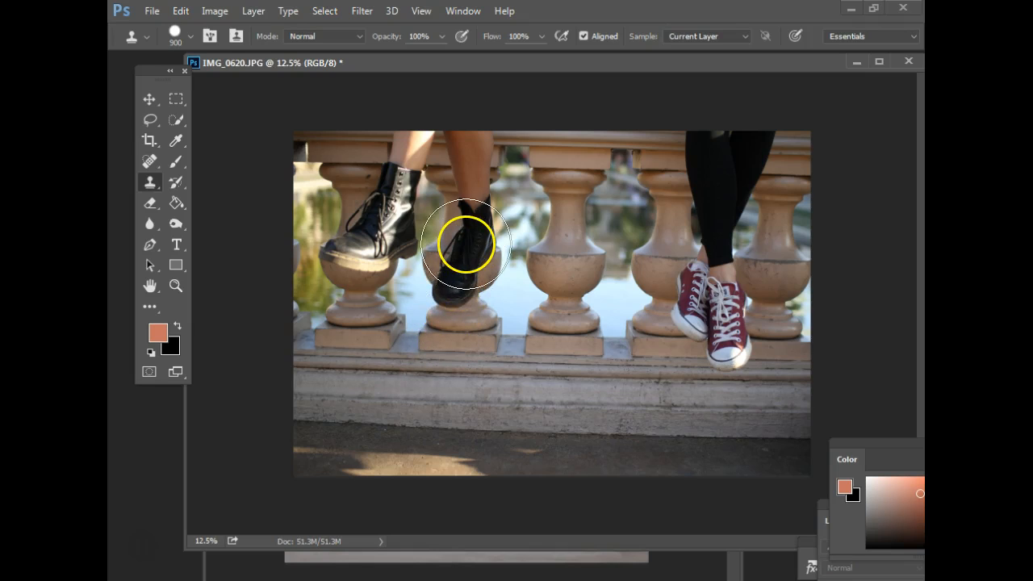
Shrink the Clone Stamp brush to 300 px and enlarge it again to 900 px
key(bracketleft)
key(bracketleft)
key(bracketleft)
key(bracketleft)
key(bracketleft)
key(bracketleft)
key(bracketleft)
key(bracketleft)
key(bracketleft)
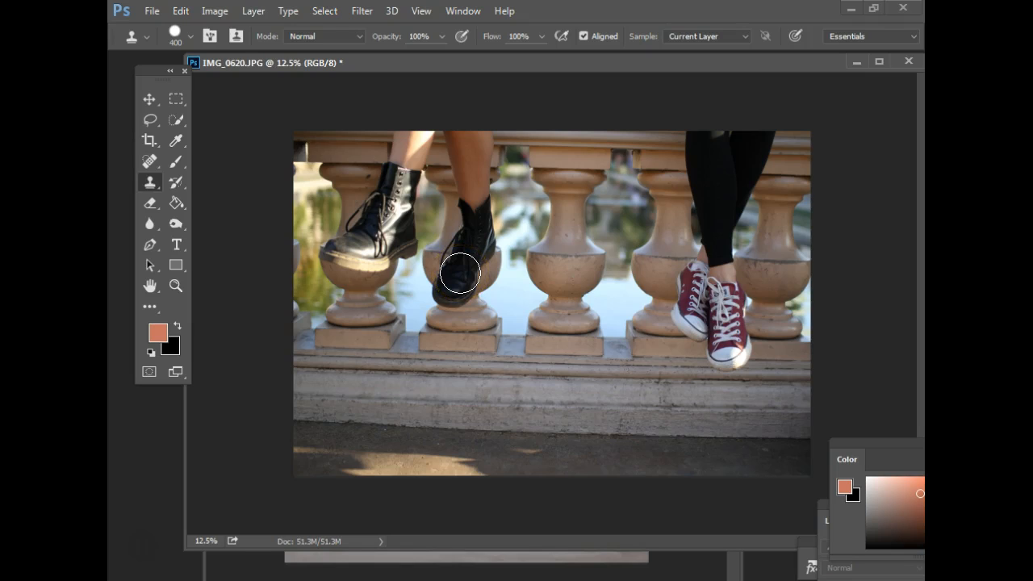
key(bracketright)
key(bracketright)
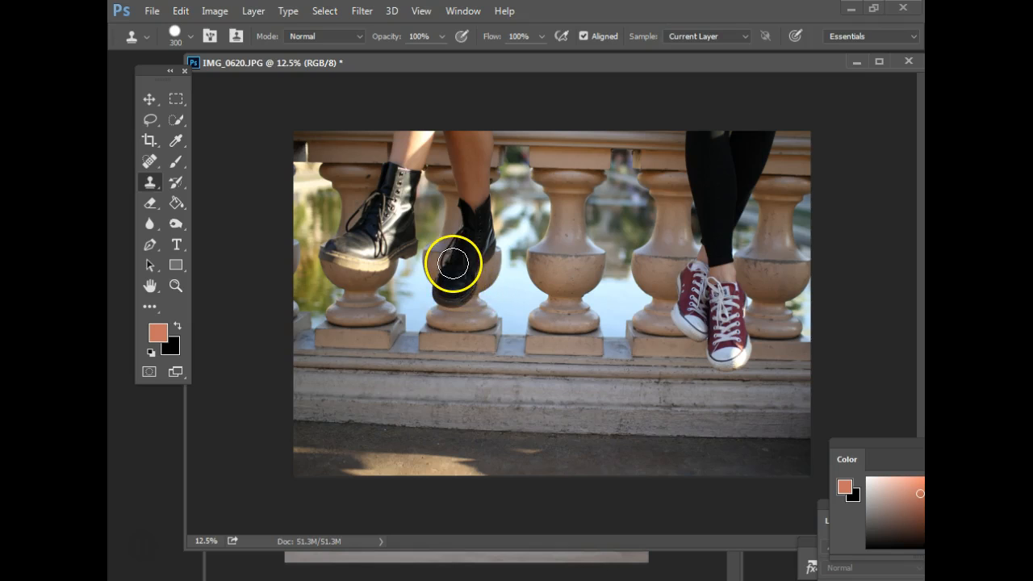
key(bracketright)
key(bracketright)
key(bracketright)
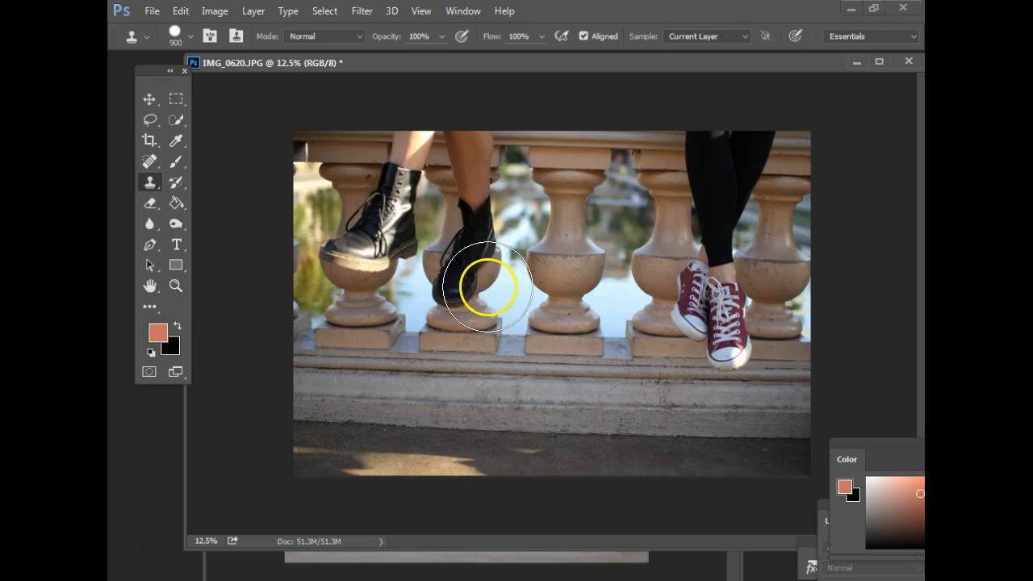
Set the Clone Stamp brush size to 127 px in the brush settings and dismiss the missing source point alert
click(185, 35)
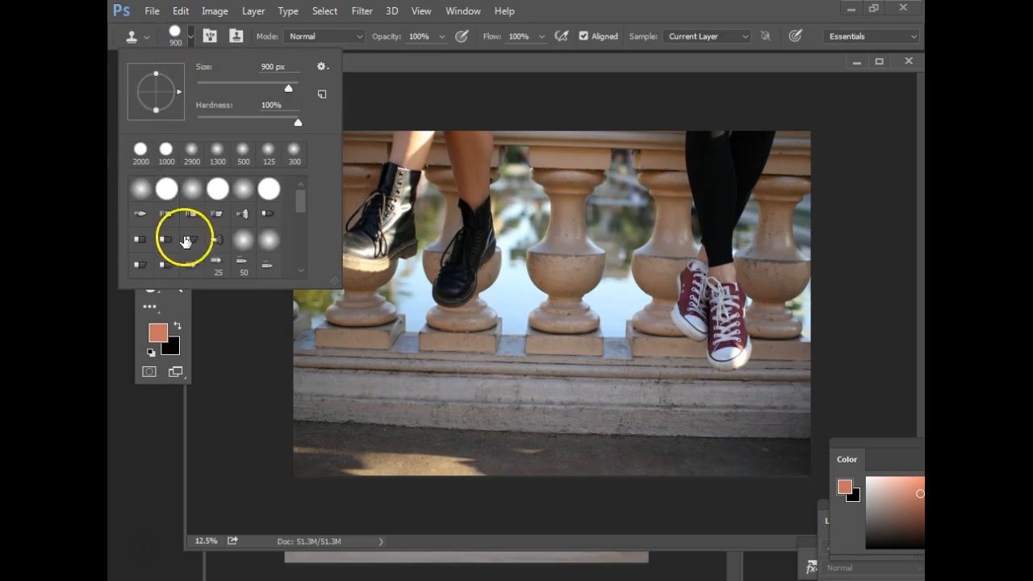
mouse_move(298, 197)
mouse_down()
mouse_move(299, 269)
mouse_move(303, 170)
mouse_up()
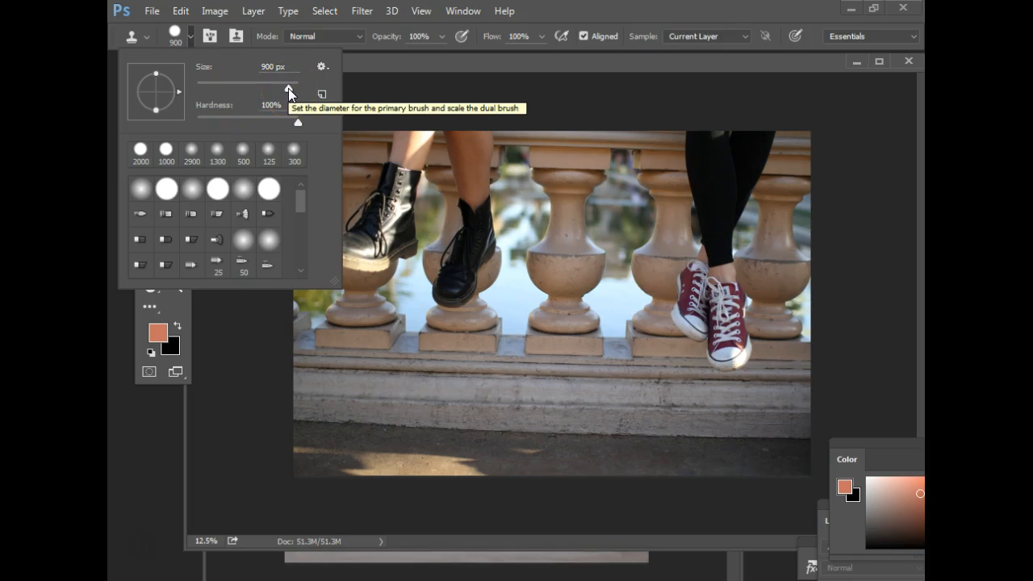
mouse_move(289, 90)
mouse_down()
mouse_move(242, 89)
mouse_move(292, 90)
mouse_move(254, 91)
mouse_up()
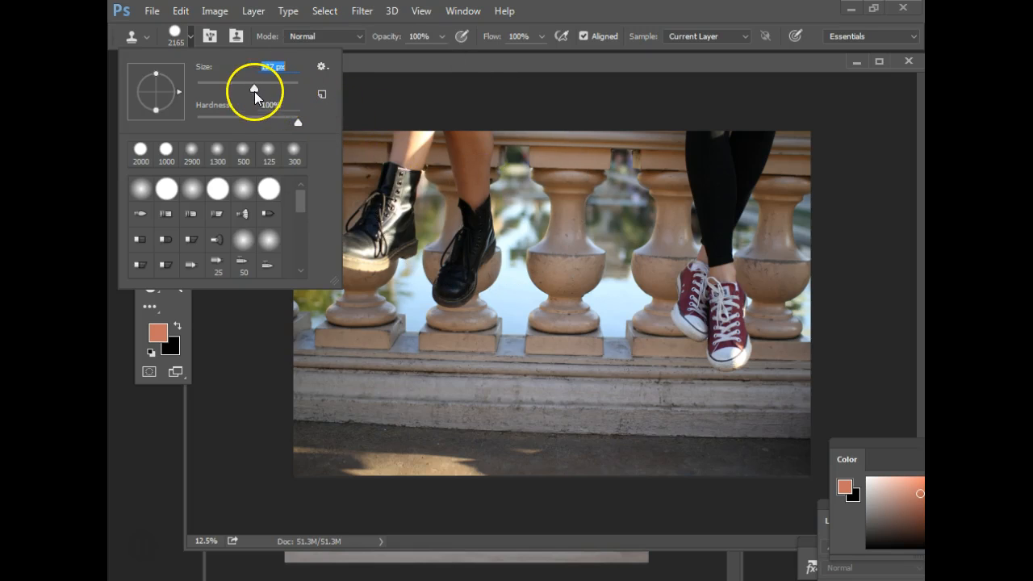
click(529, 109)
click(529, 110)
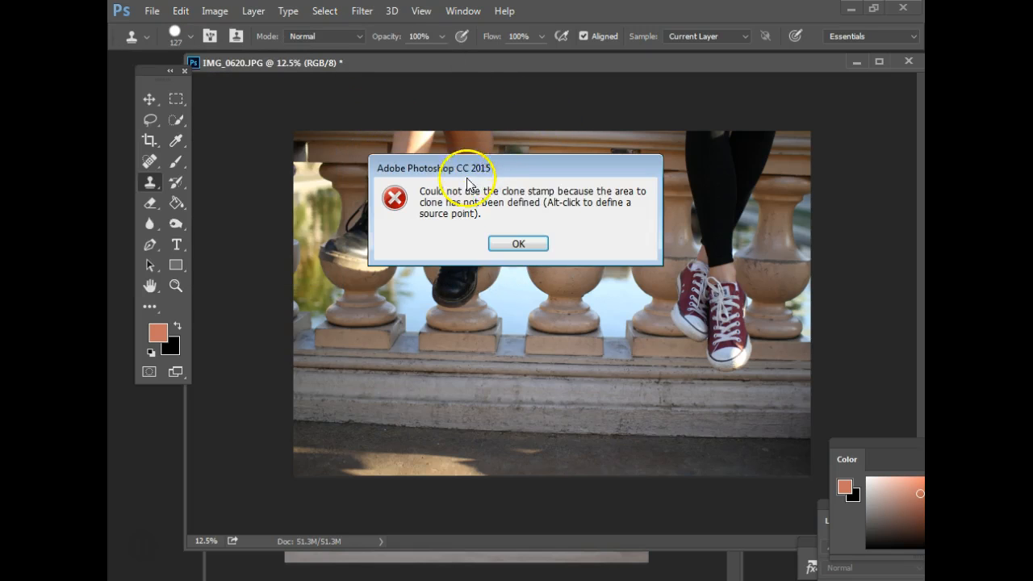
click(518, 244)
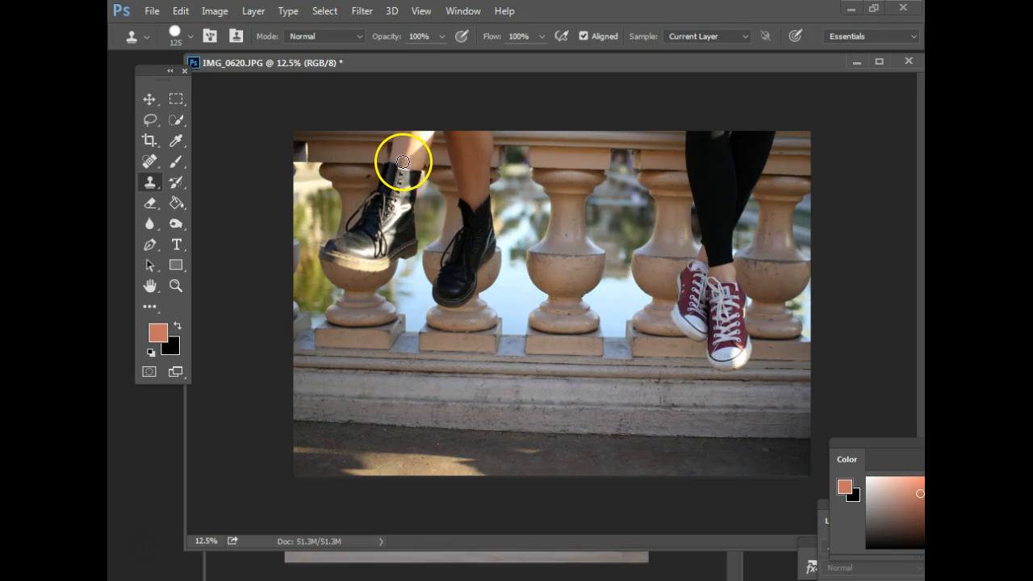
Resize the Clone Stamp brush to 80 px, back up to 300 px, and finally to 250 px
key(bracketright)
key(bracketright)
key(bracketright)
key(bracketright)
key(bracketright)
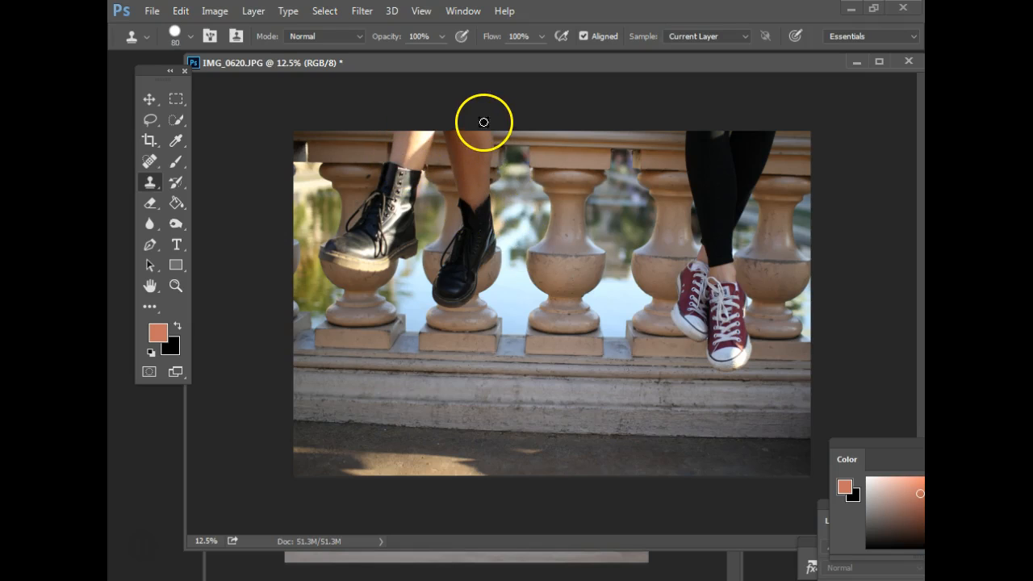
key(bracketleft)
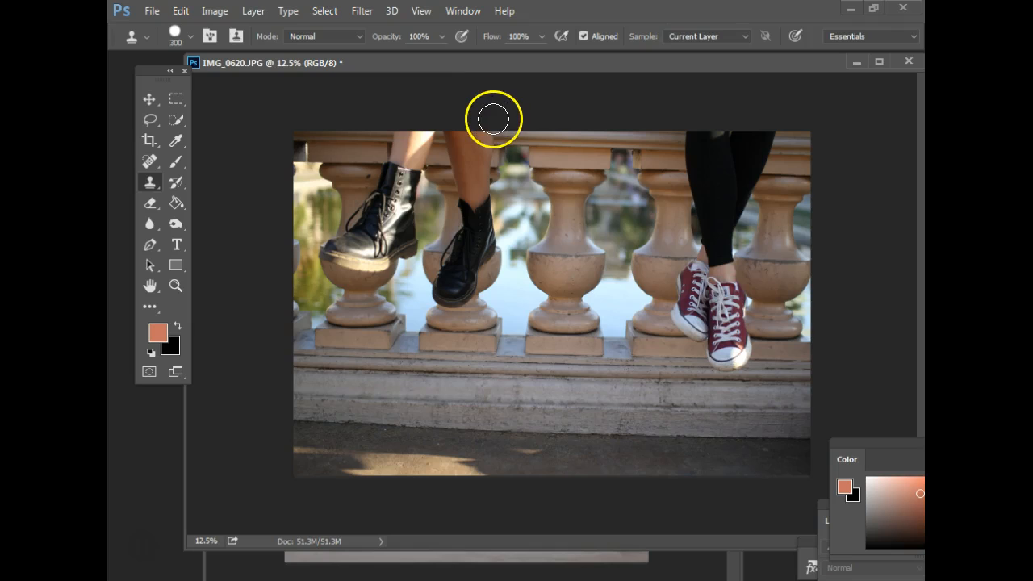
key(bracketleft)
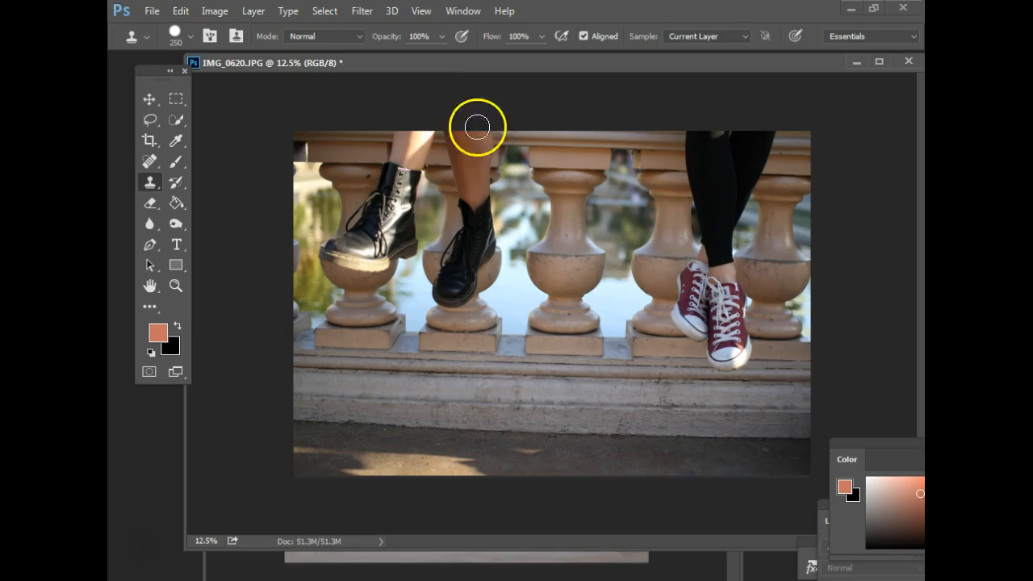
Soften the Clone Stamp brush to 0% hardness and dismiss the missing source point alert
click(192, 37)
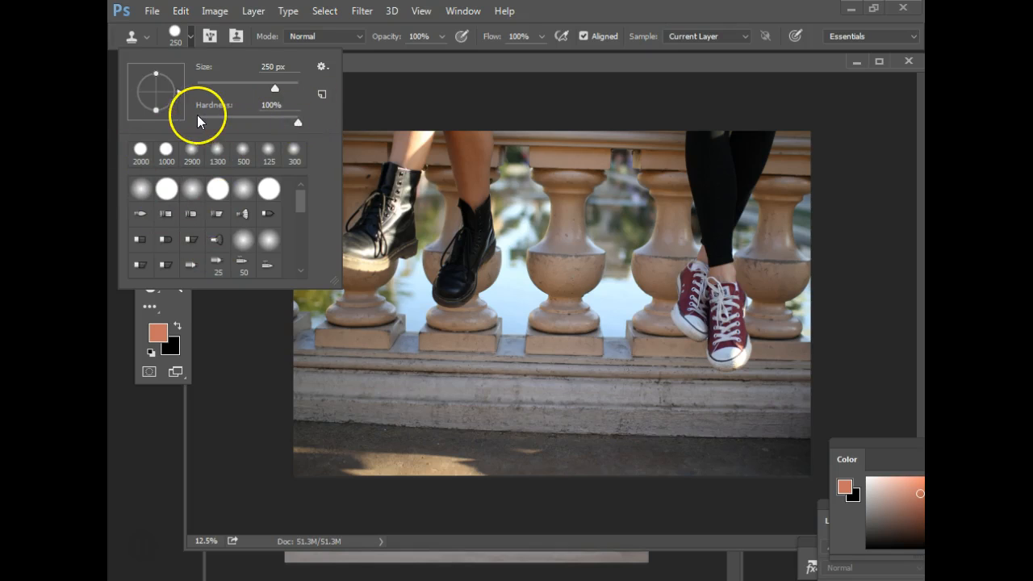
drag(295, 121, 192, 123)
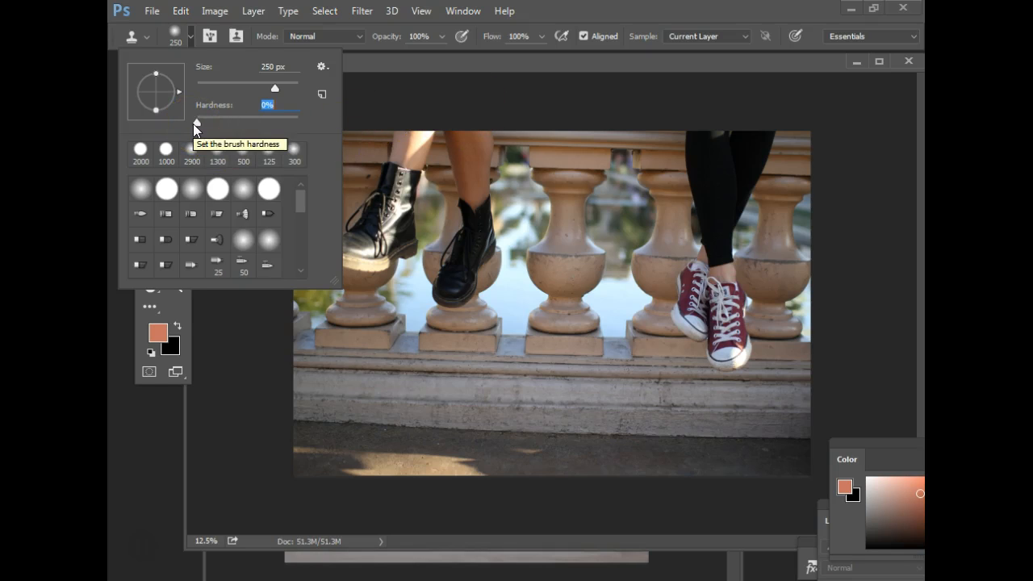
click(455, 93)
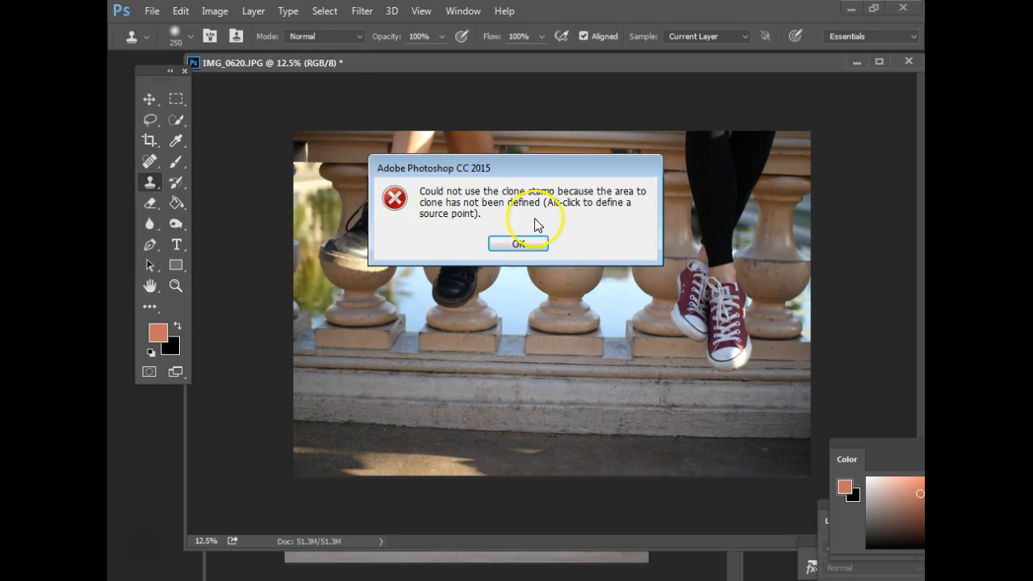
click(515, 241)
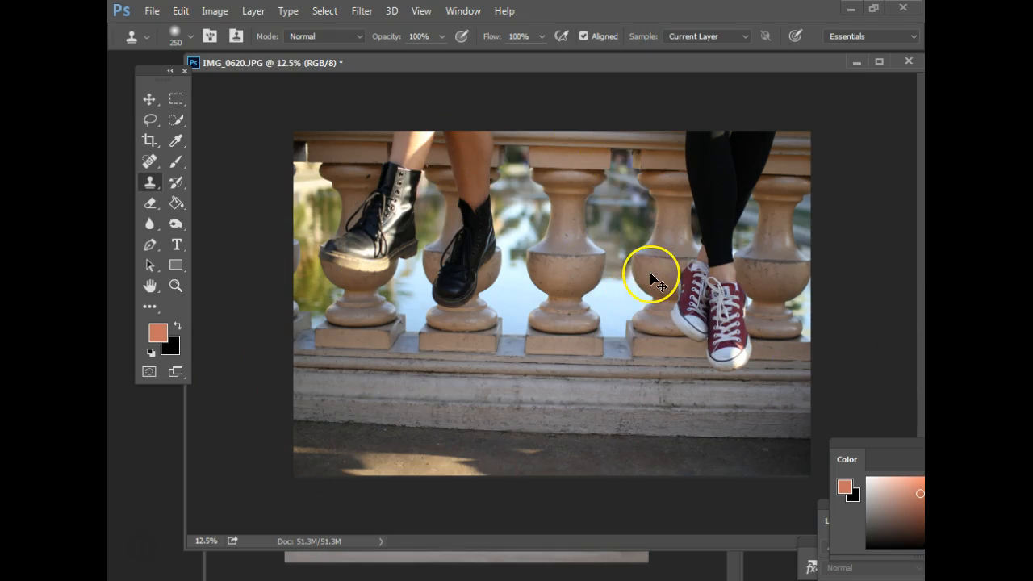
Sample clean shaded ground below the wall and clone it over the small isolated sunlit streak beside the main patch
scroll(650, 272, up, 4)
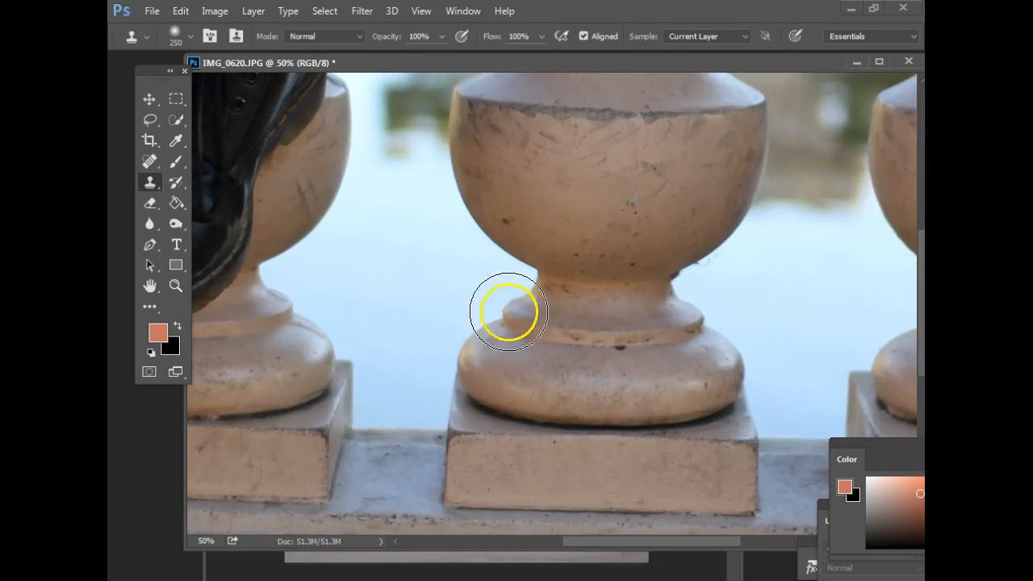
key(space)
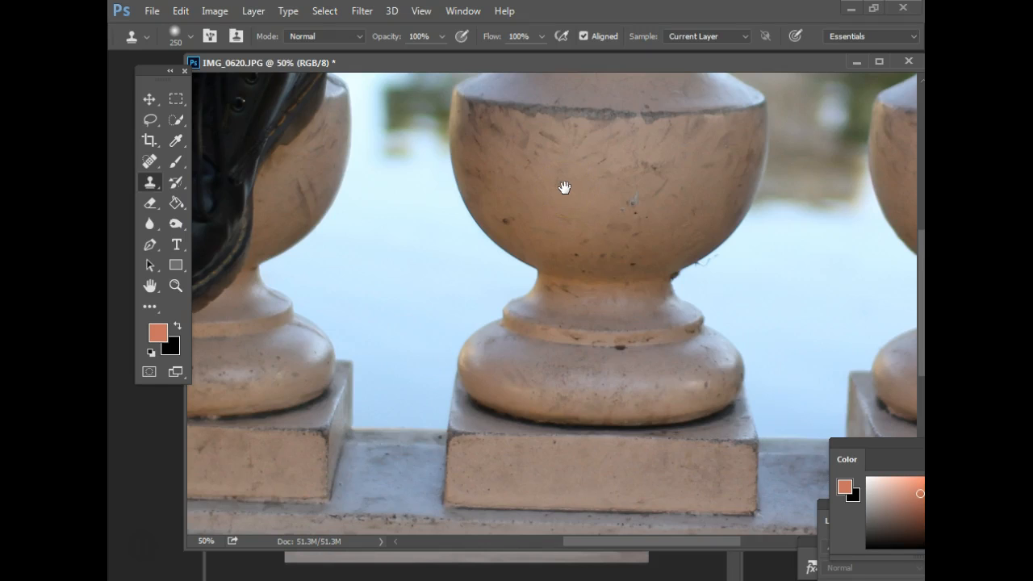
drag(530, 363, 572, 240)
drag(576, 371, 576, 233)
drag(542, 355, 543, 213)
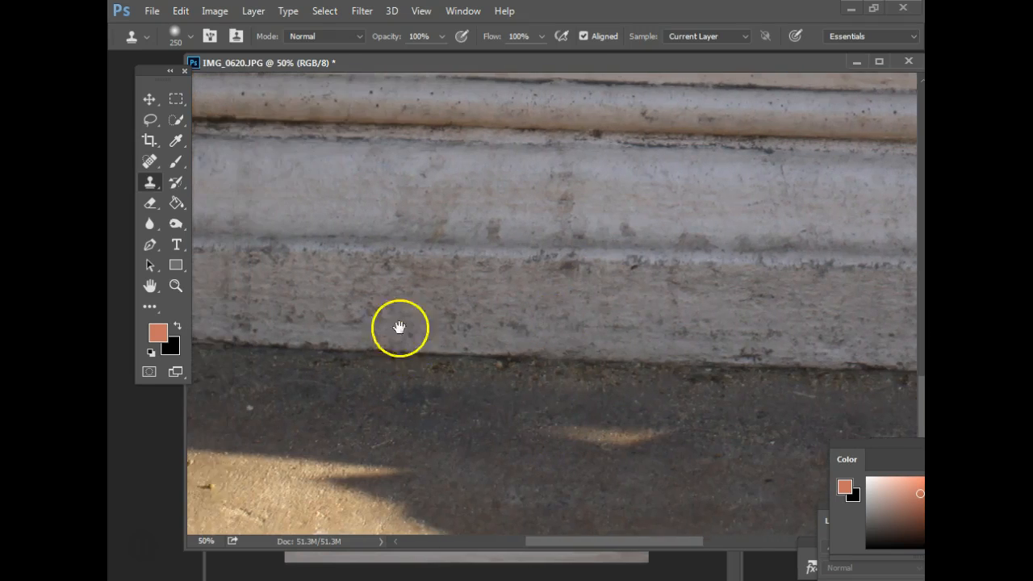
drag(414, 363, 615, 325)
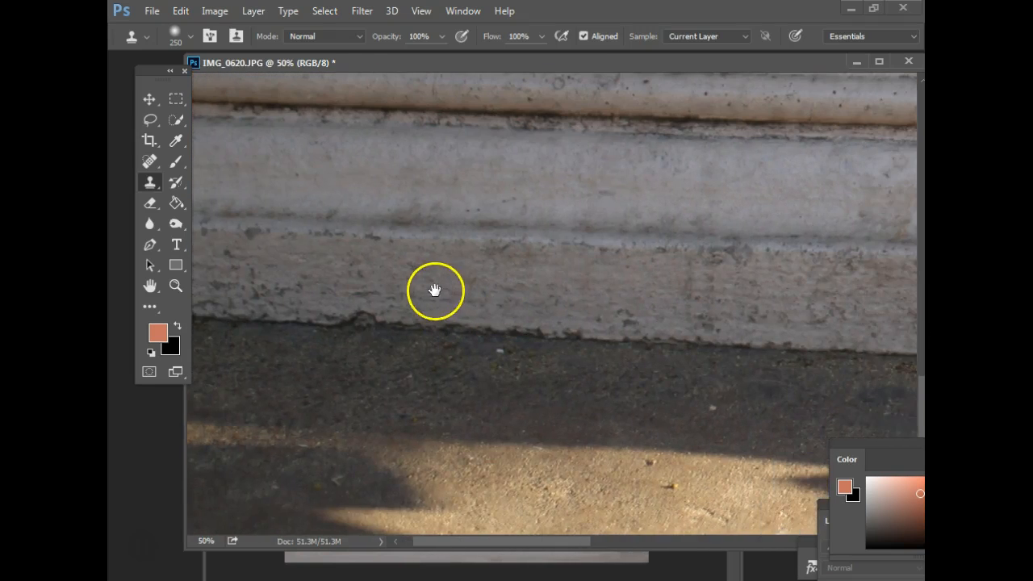
key(ctrl+minus)
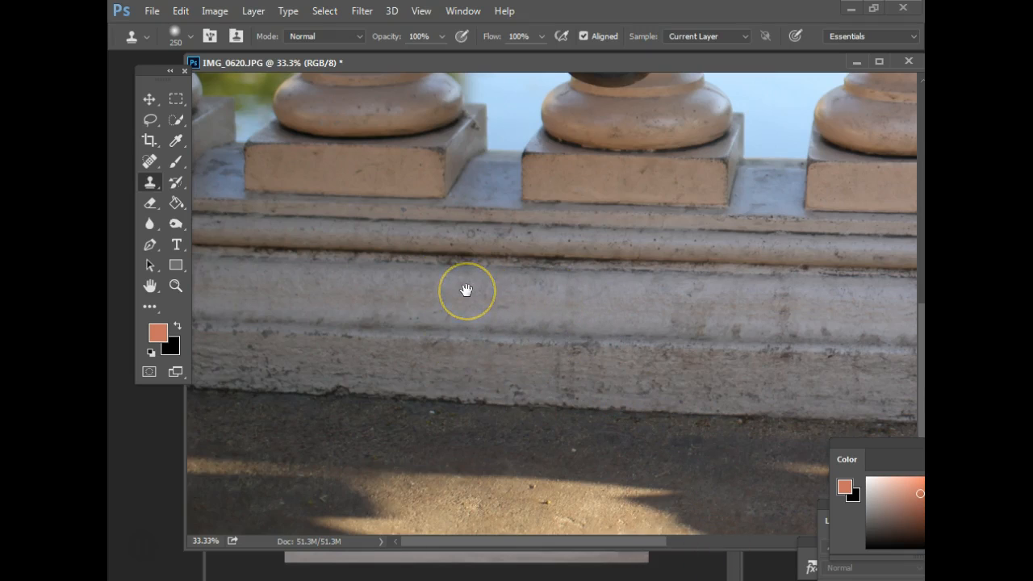
drag(611, 409, 528, 478)
drag(425, 286, 403, 282)
drag(329, 293, 584, 299)
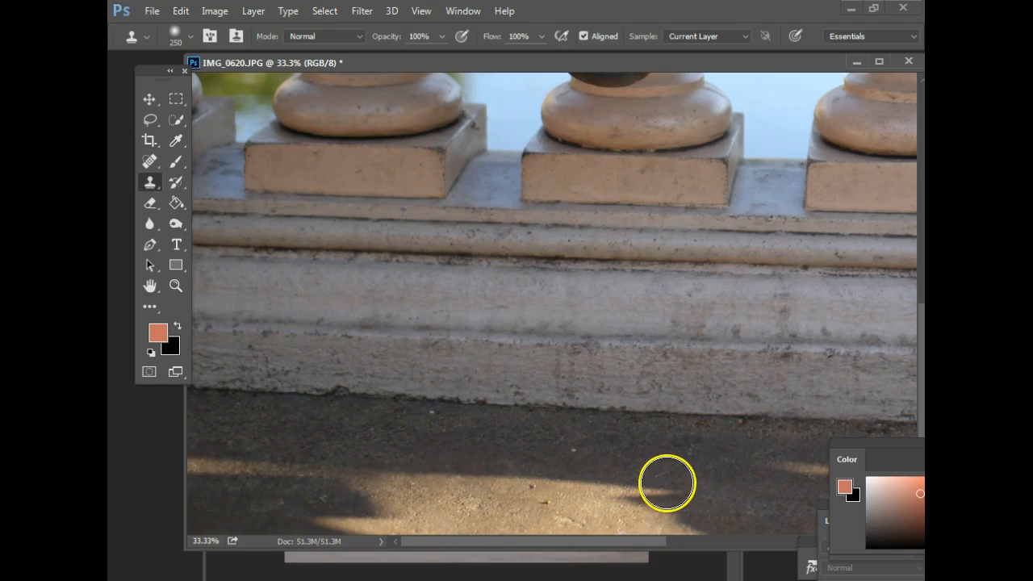
drag(679, 482, 376, 405)
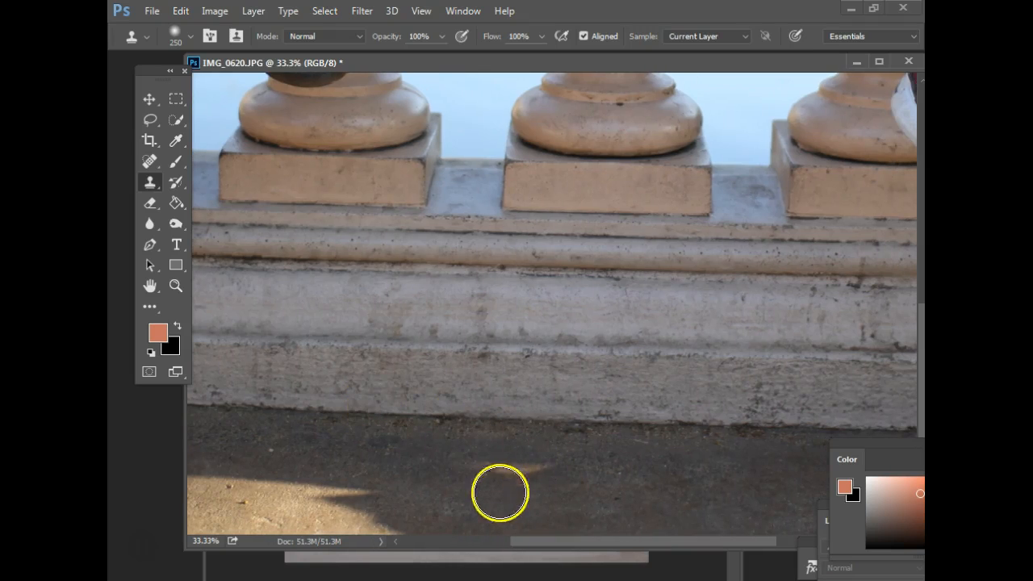
alt+click(621, 456)
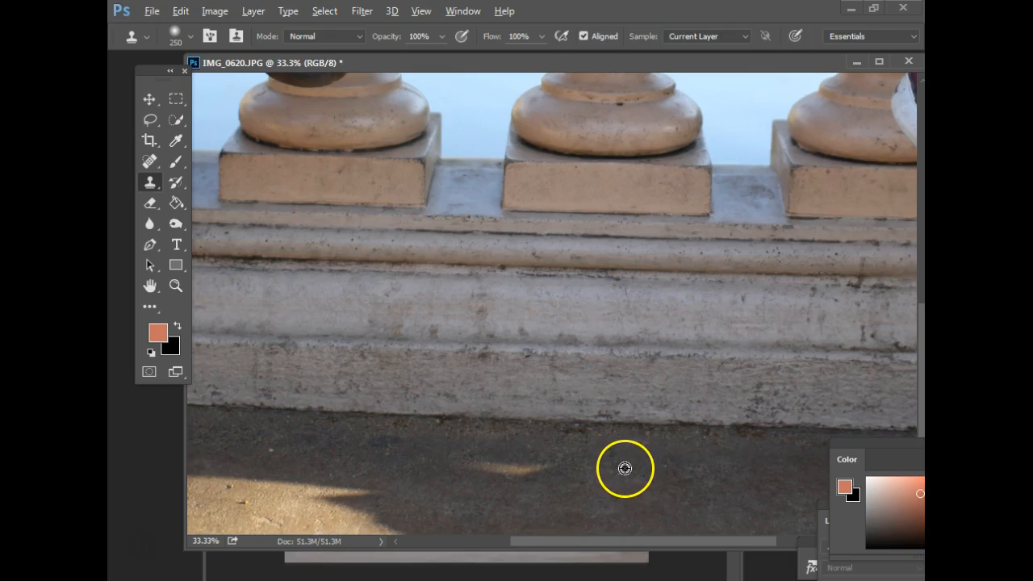
drag(613, 466, 488, 468)
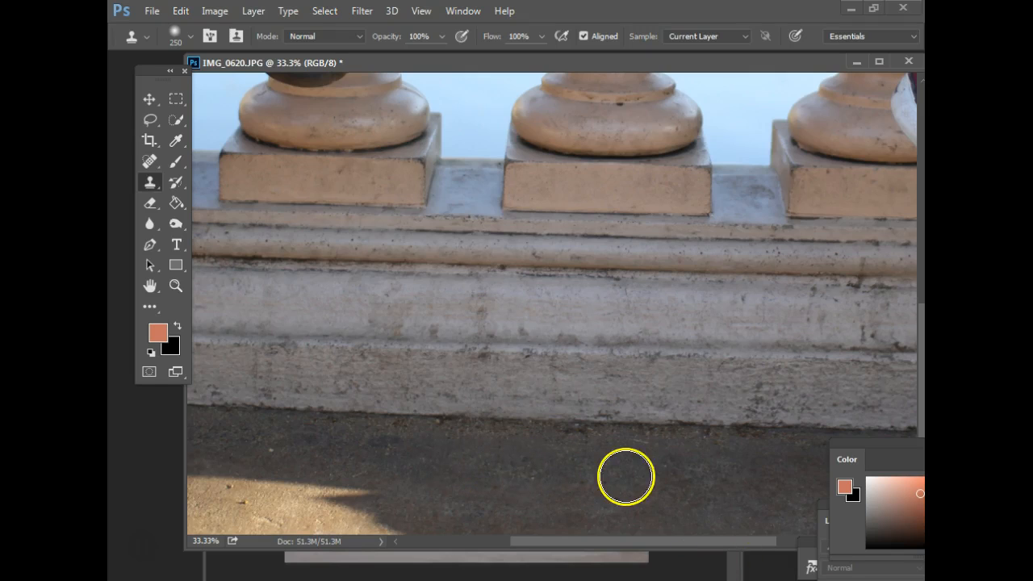
drag(623, 479, 593, 475)
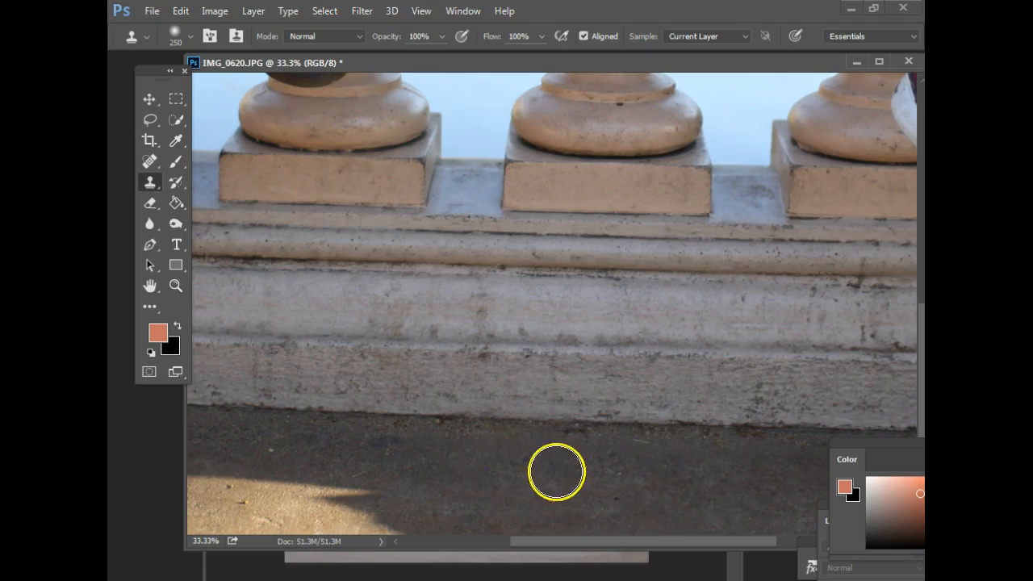
Enlarge the Clone Stamp brush to 300 px and paint shaded ground over the large sunlit patch
drag(493, 481, 615, 491)
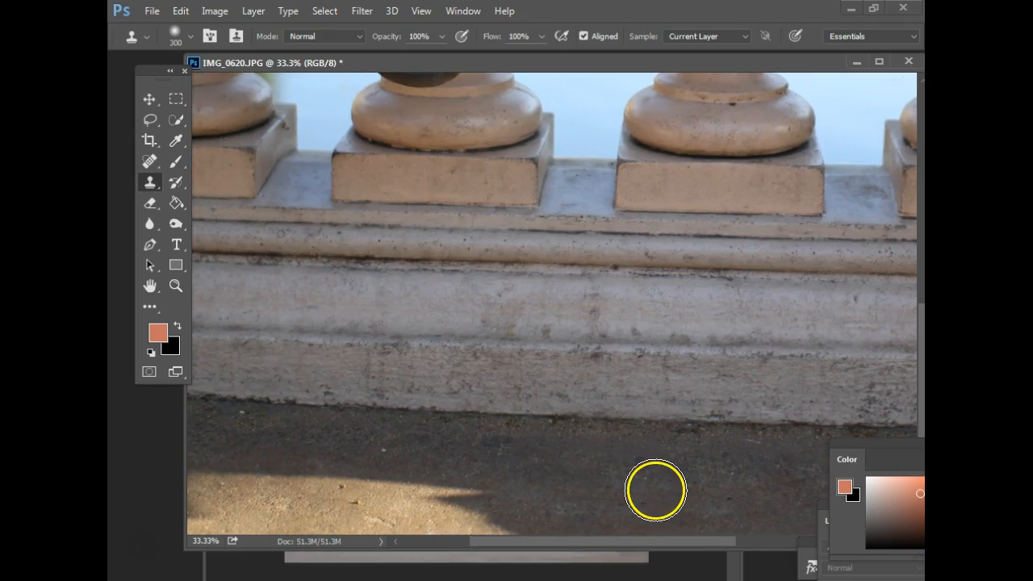
mouse_move(657, 486)
mouse_down()
mouse_move(490, 520)
mouse_move(460, 504)
mouse_move(284, 483)
mouse_up()
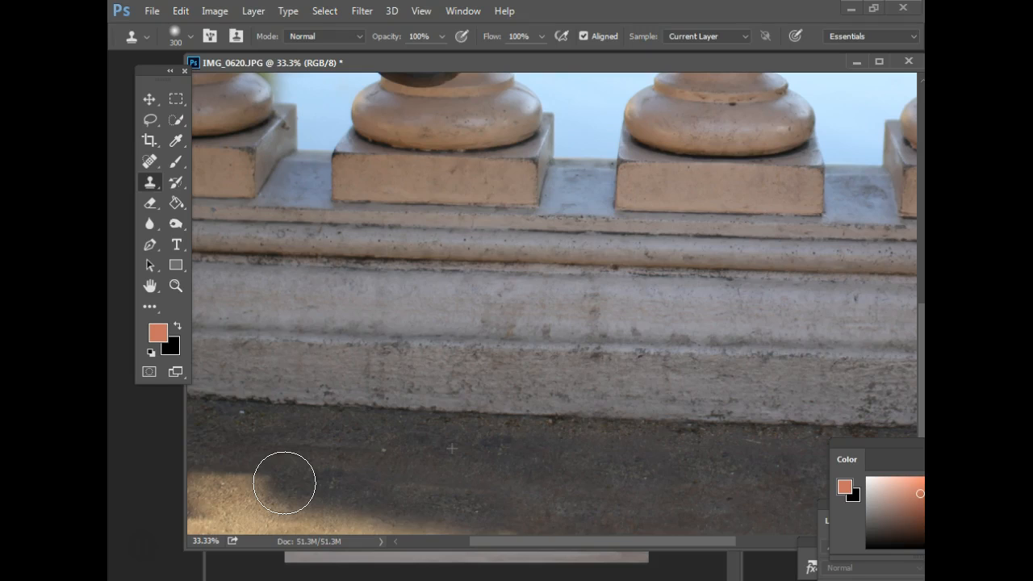
mouse_move(276, 483)
mouse_down()
mouse_move(189, 481)
mouse_move(393, 507)
mouse_move(443, 475)
mouse_move(472, 527)
mouse_move(206, 517)
mouse_up()
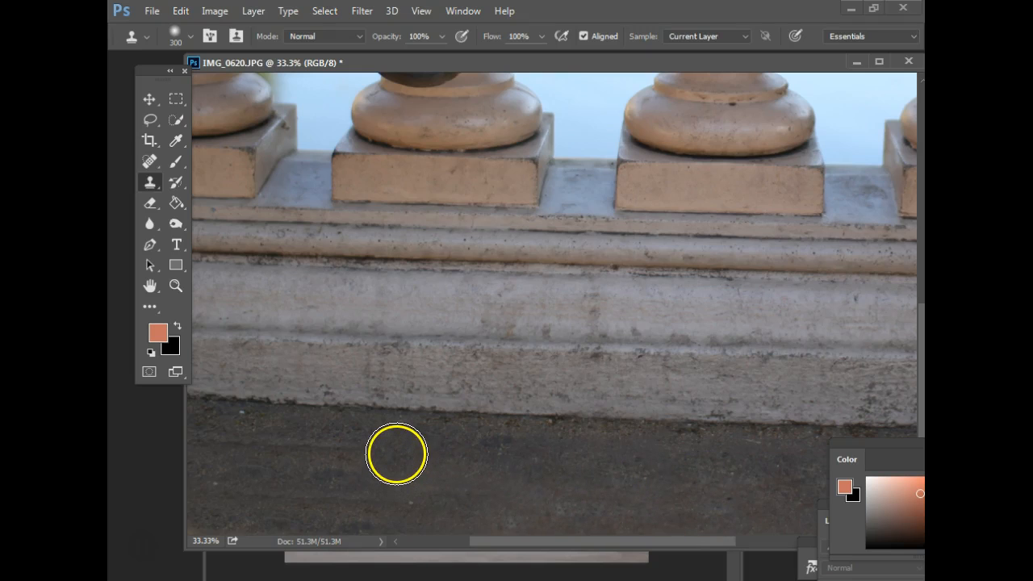
Reduce the Clone Stamp brush to 125 px, sample nearby dark ground and retouch the cloned area below the wall
key(ctrl+plus)
key(ctrl+plus)
drag(527, 408, 637, 201)
key(bracketleft)
key(bracketleft)
key(bracketleft)
key(bracketleft)
key(bracketleft)
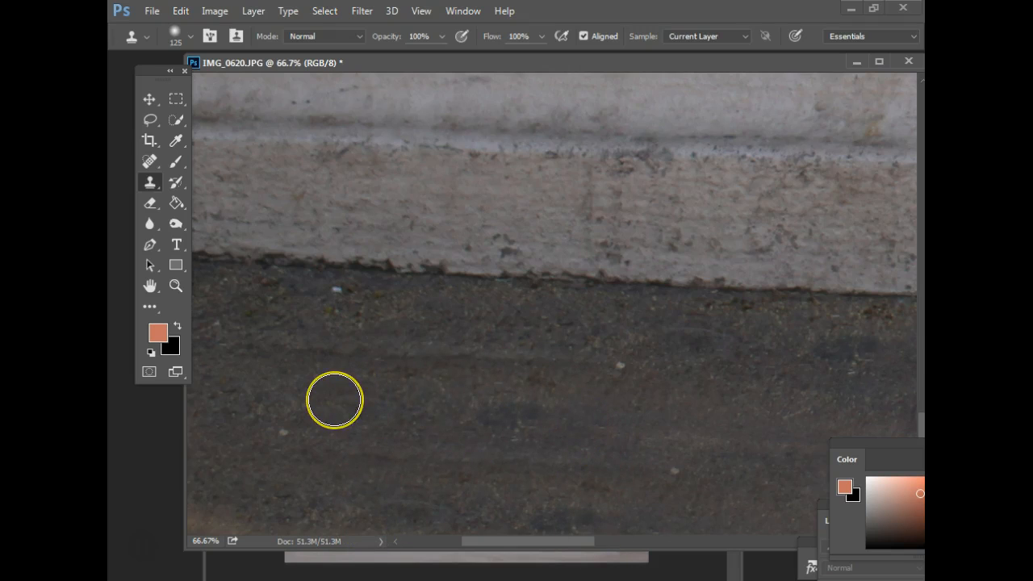
alt+click(362, 402)
drag(464, 426, 478, 410)
Clone shaded ground over the remaining sunlit streaks near the photo's lower-left corner
key(ctrl+minus)
key(ctrl+minus)
key(ctrl+minus)
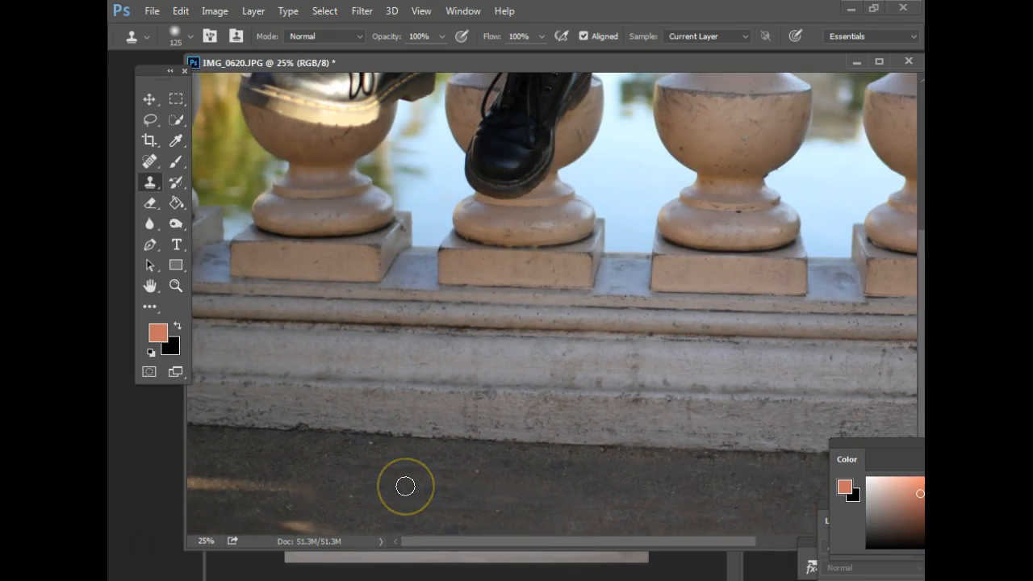
mouse_move(405, 485)
mouse_down()
mouse_move(522, 506)
mouse_move(423, 506)
mouse_move(747, 493)
mouse_move(660, 496)
mouse_move(783, 516)
mouse_move(267, 476)
mouse_move(201, 456)
mouse_move(192, 482)
mouse_move(291, 488)
mouse_move(351, 516)
mouse_move(305, 495)
mouse_move(307, 520)
mouse_move(288, 528)
mouse_move(350, 537)
mouse_move(294, 490)
mouse_move(289, 507)
mouse_move(381, 523)
mouse_move(321, 446)
mouse_move(598, 529)
mouse_move(301, 488)
mouse_up()
alt+click(208, 457)
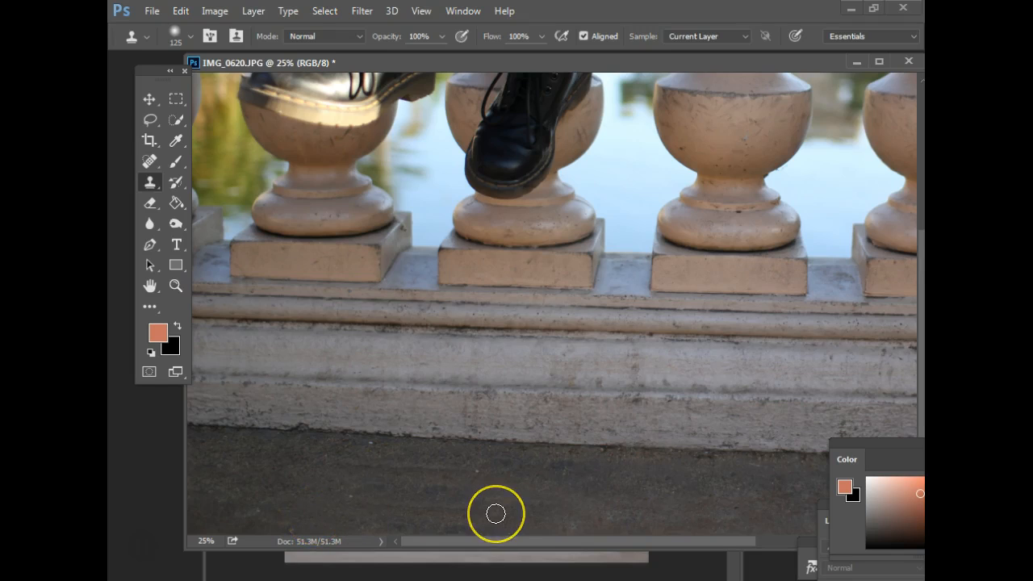
click(208, 539)
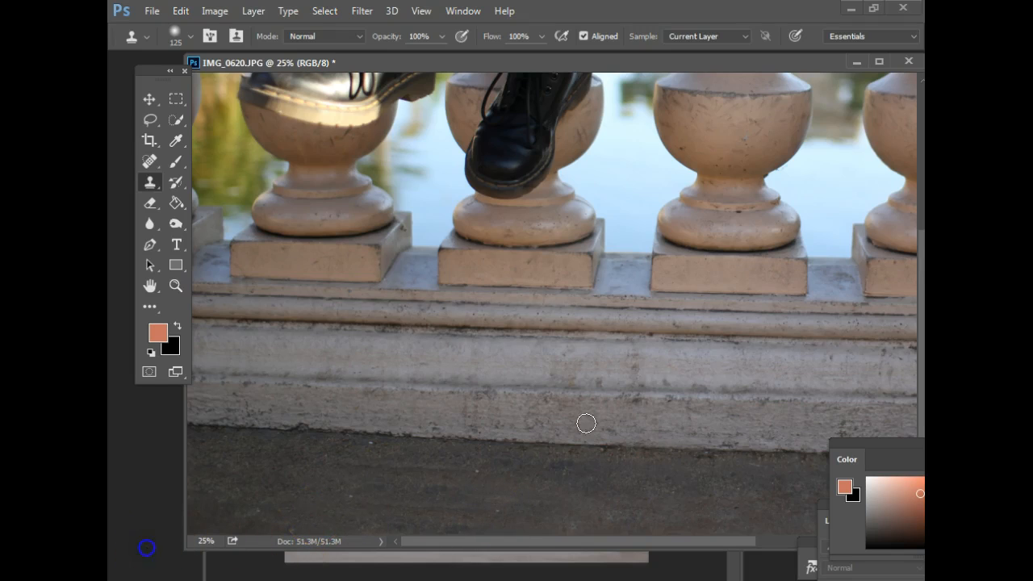
key(ctrl+minus)
key(ctrl+minus)
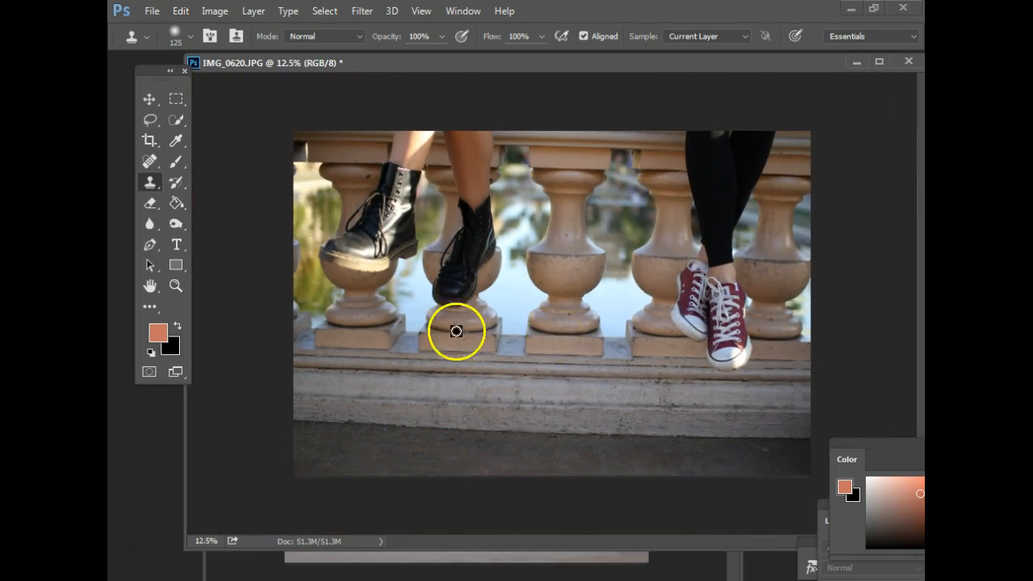
Move the IMG_0620.JPG window aside and bring the IMG_0121.JPG window forward above it
drag(537, 67, 495, 277)
click(535, 164)
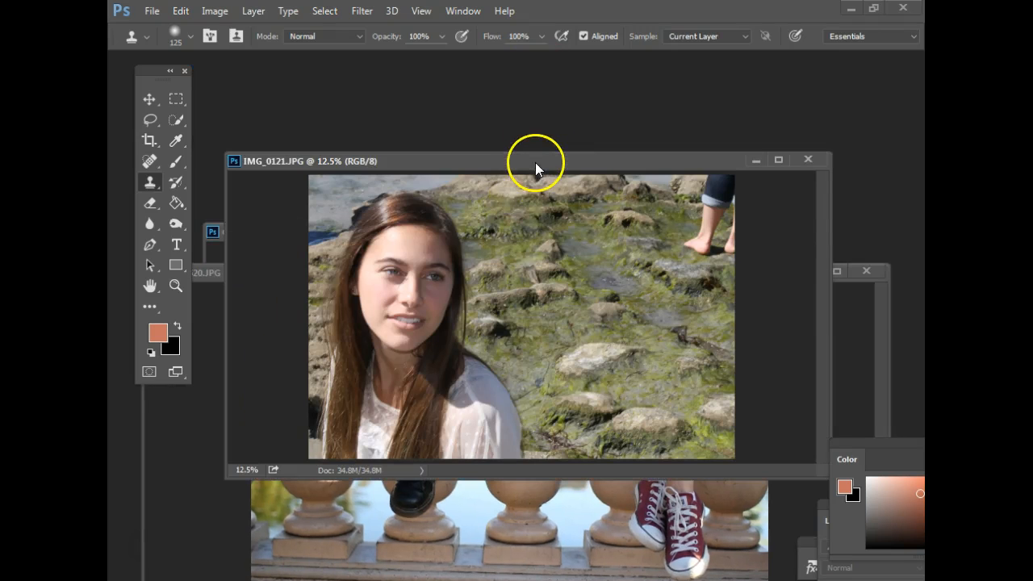
drag(576, 167, 550, 106)
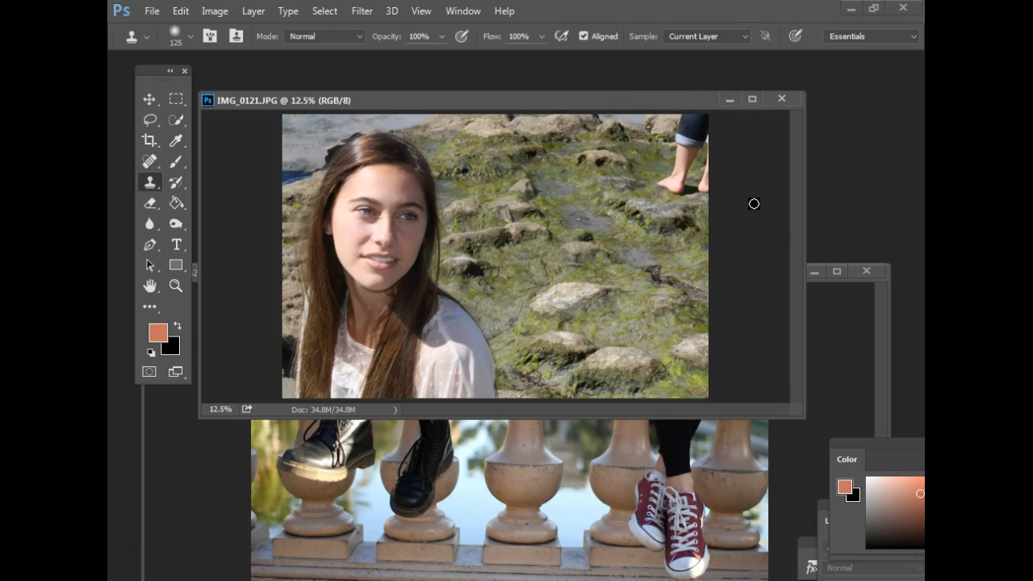
Try a Content-Aware fill on a lasso selection around the bare legs in the photo's upper-right corner, and undo it
click(149, 119)
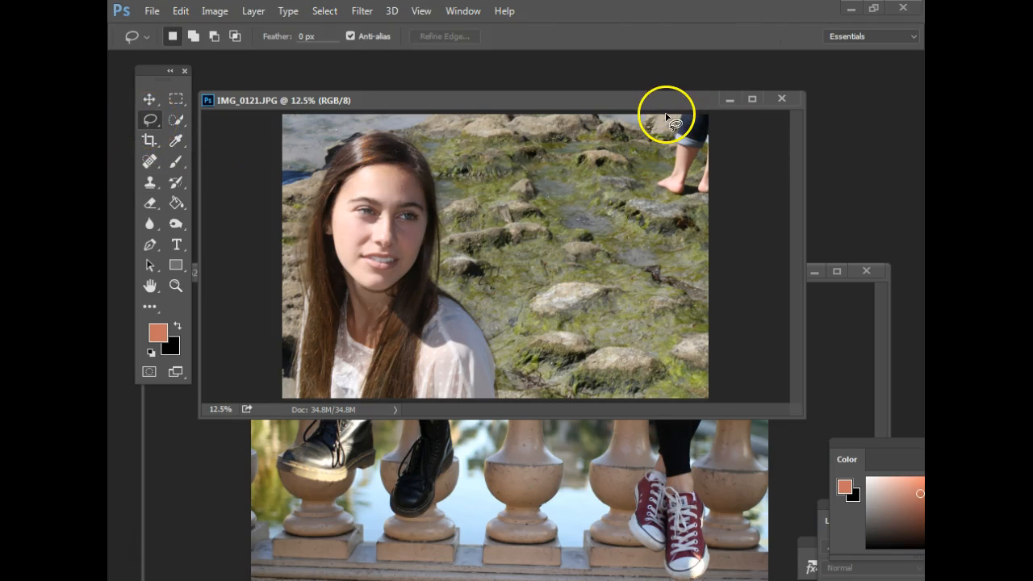
mouse_move(666, 117)
mouse_down()
mouse_move(634, 194)
mouse_move(650, 210)
mouse_move(703, 216)
mouse_move(728, 182)
mouse_move(739, 132)
mouse_move(731, 110)
mouse_move(698, 95)
mouse_move(671, 114)
mouse_up()
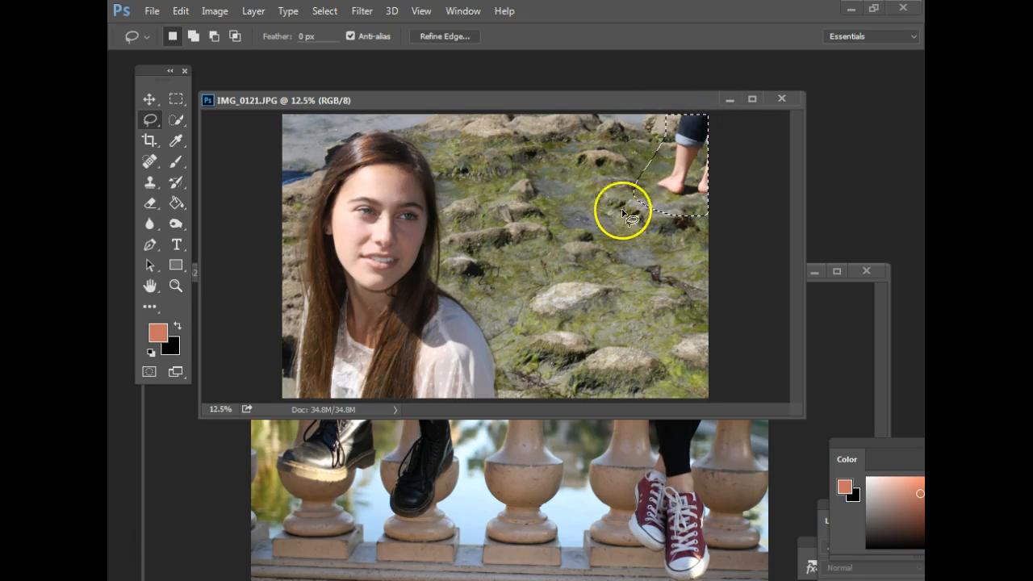
right_click(679, 186)
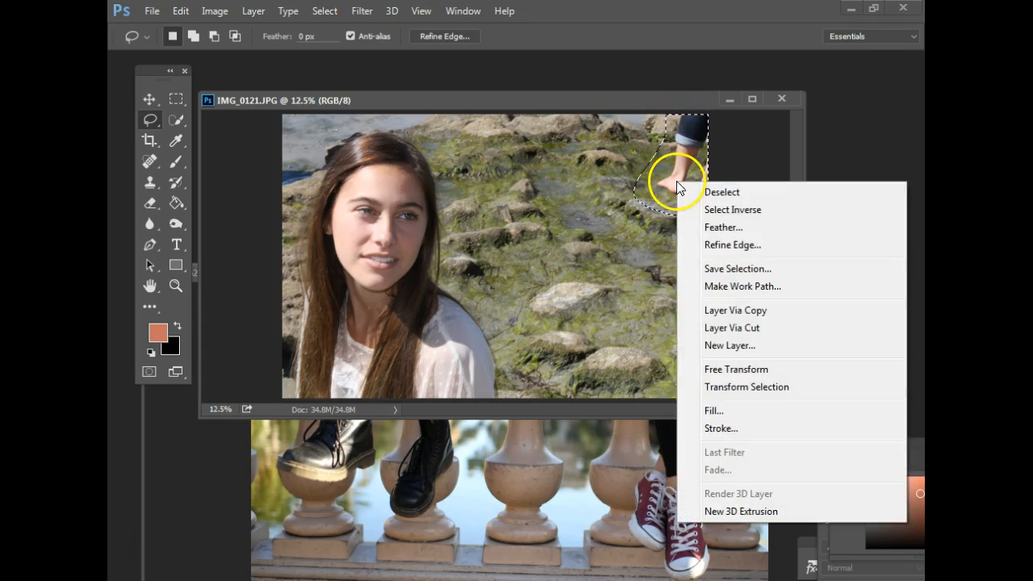
click(713, 411)
click(495, 294)
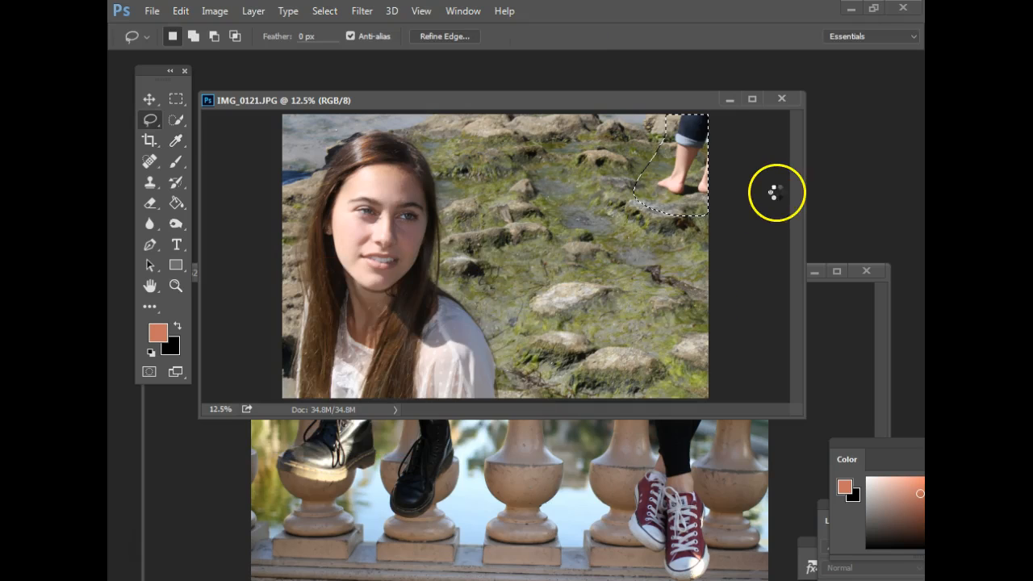
key(ctrl+d)
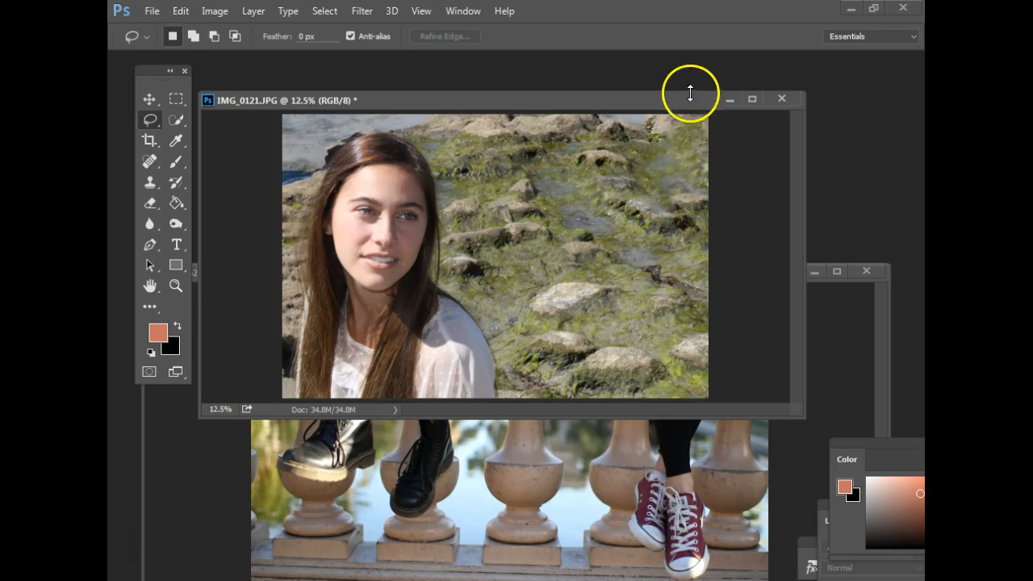
key(ctrl+alt+z)
key(ctrl+alt+z)
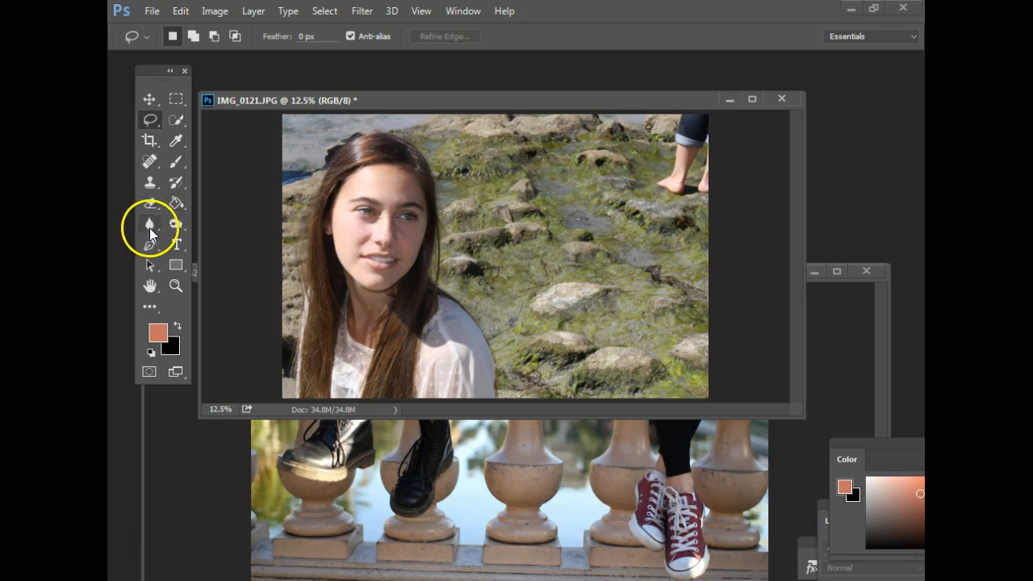
Activate the Clone Stamp tool and enlarge its brush to 800 px
click(149, 180)
key(bracketright)
key(bracketright)
key(bracketright)
key(bracketright)
key(bracketright)
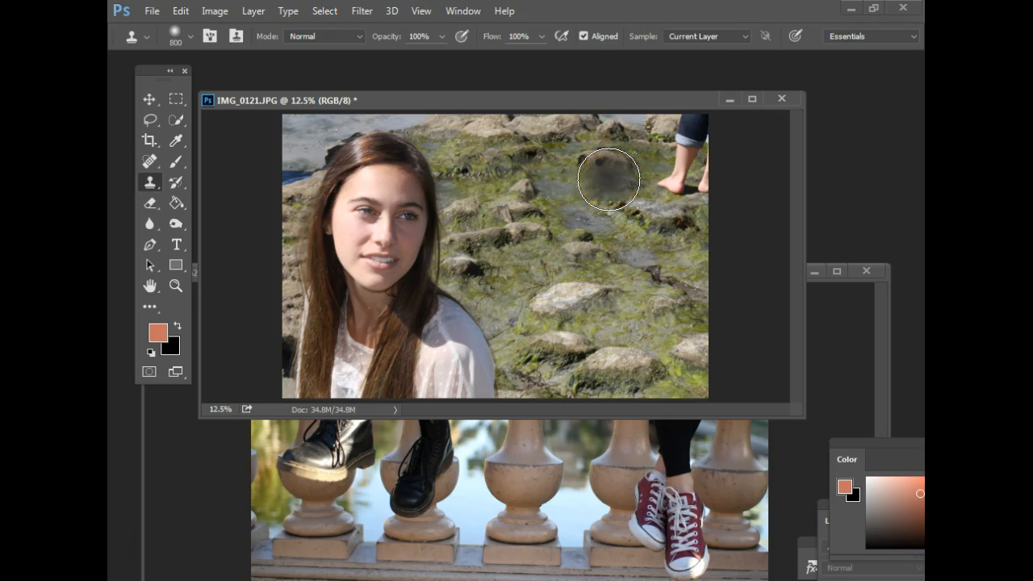
Try to cover the bare feet and legs by cloning the mossy rocks beside them
alt+click(652, 162)
click(676, 187)
alt+click(597, 157)
drag(685, 135, 715, 150)
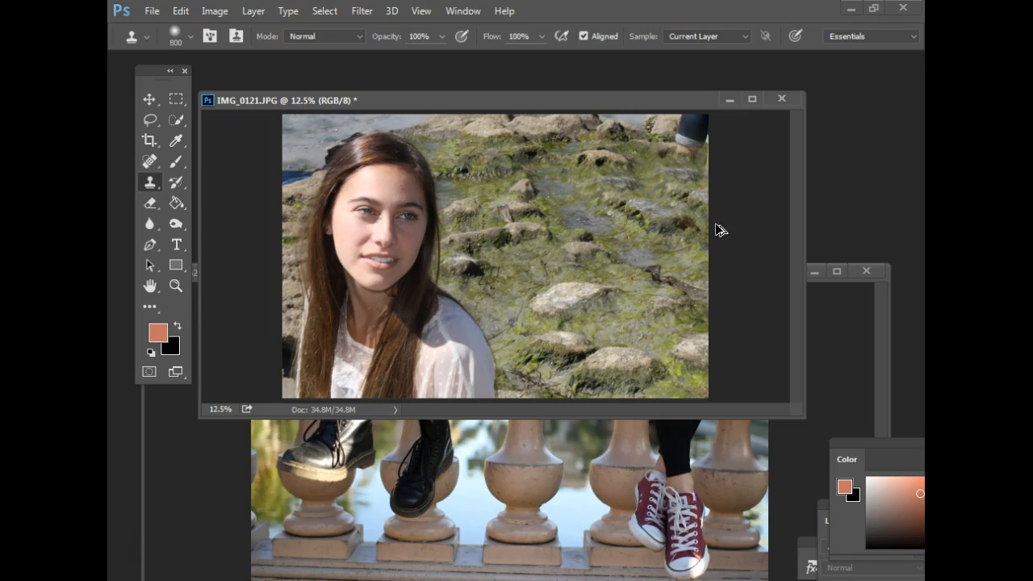
Undo the clone strokes over the legs, stepping back to the lasso selection around them
key(ctrl+alt+z)
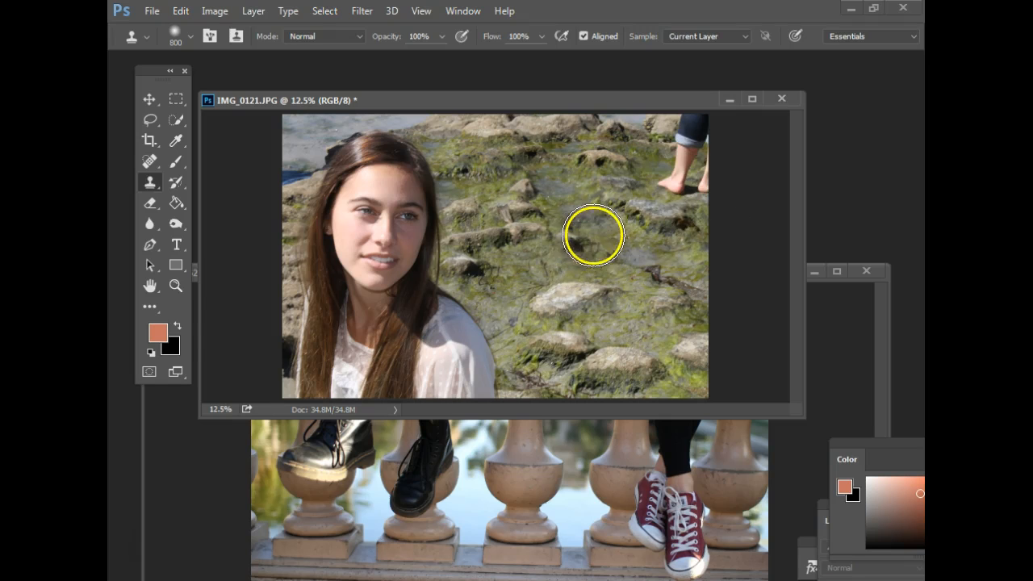
alt+click(597, 231)
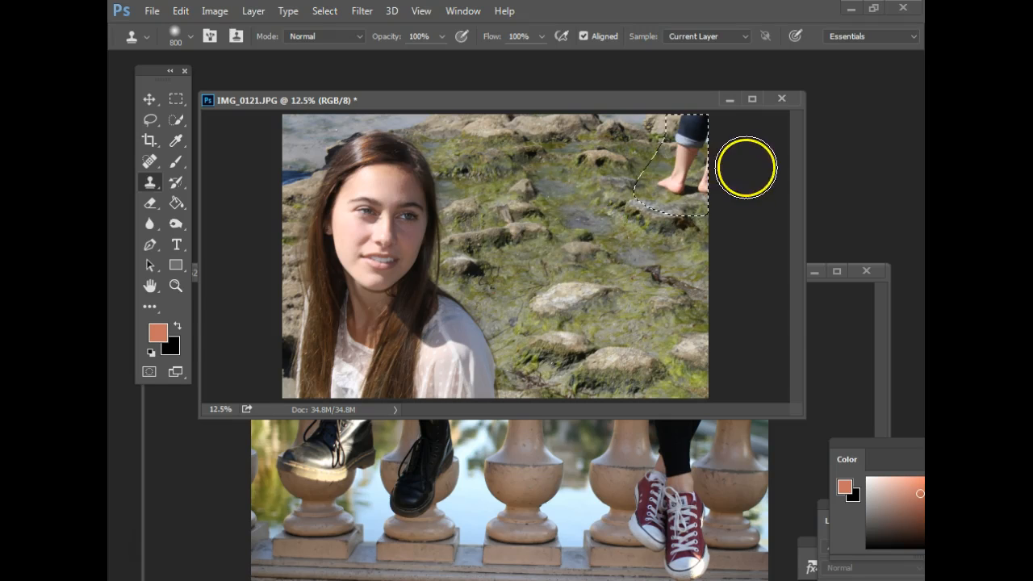
right_click(684, 179)
click(860, 115)
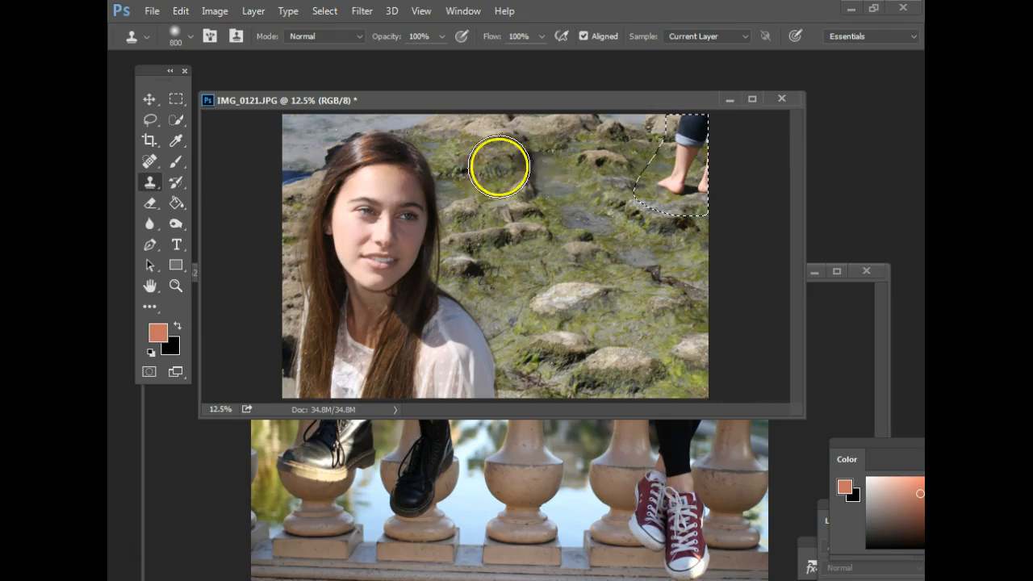
Fill the lasso selection around the bare legs with Content-Aware contents at 100% opacity, and deselect it
click(151, 123)
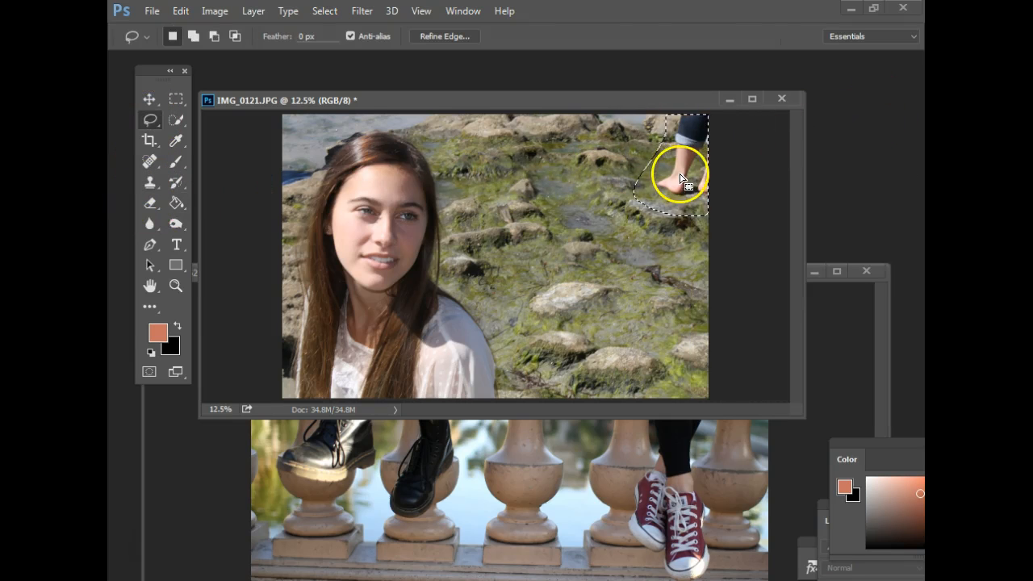
right_click(680, 173)
click(716, 404)
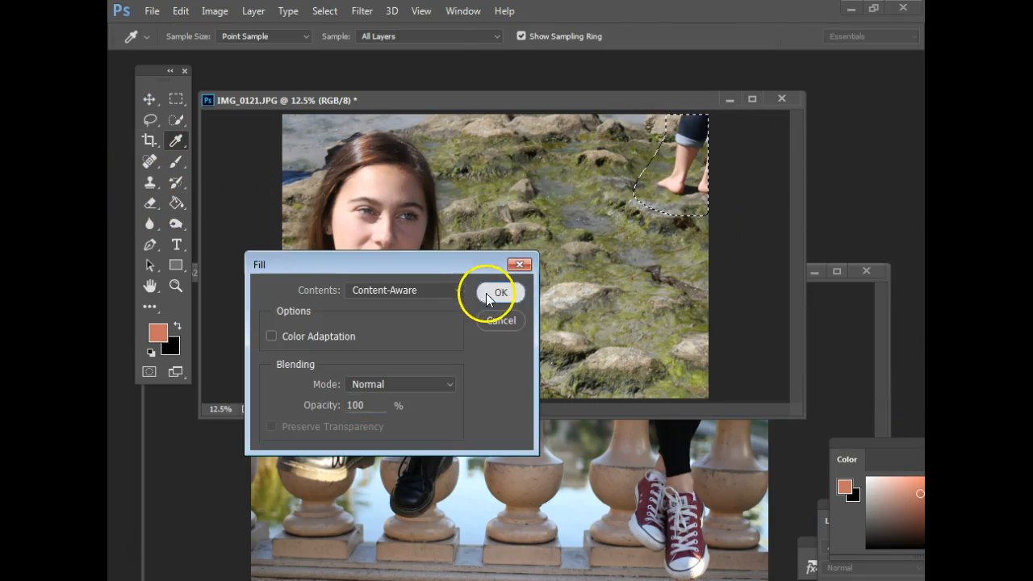
click(502, 288)
click(796, 165)
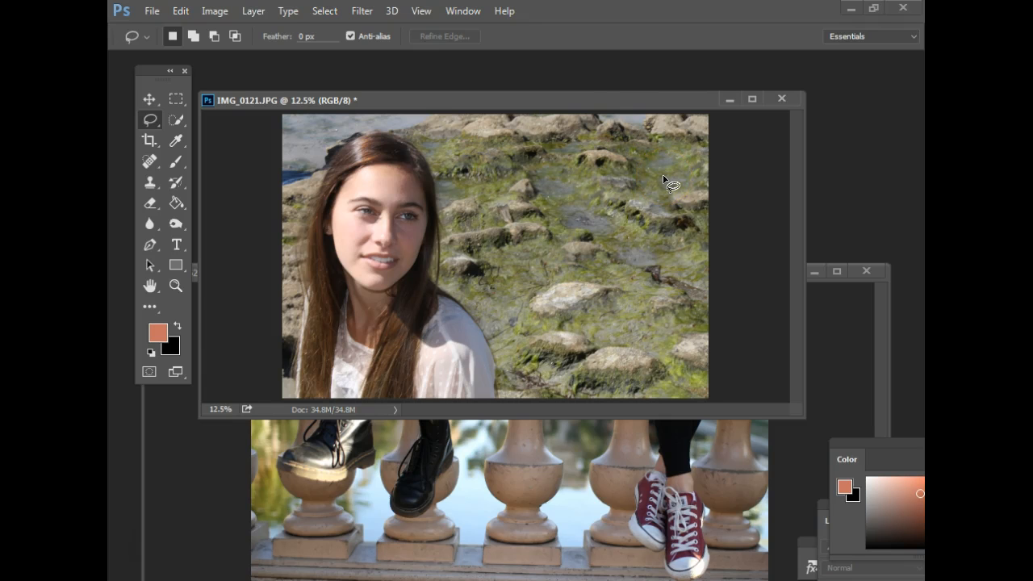
Bring CIMG2101.JPG to the front at 50% magnification and examine its sidewalk, curb and road for marks and blemishes
drag(613, 100, 702, 421)
drag(611, 238, 629, 65)
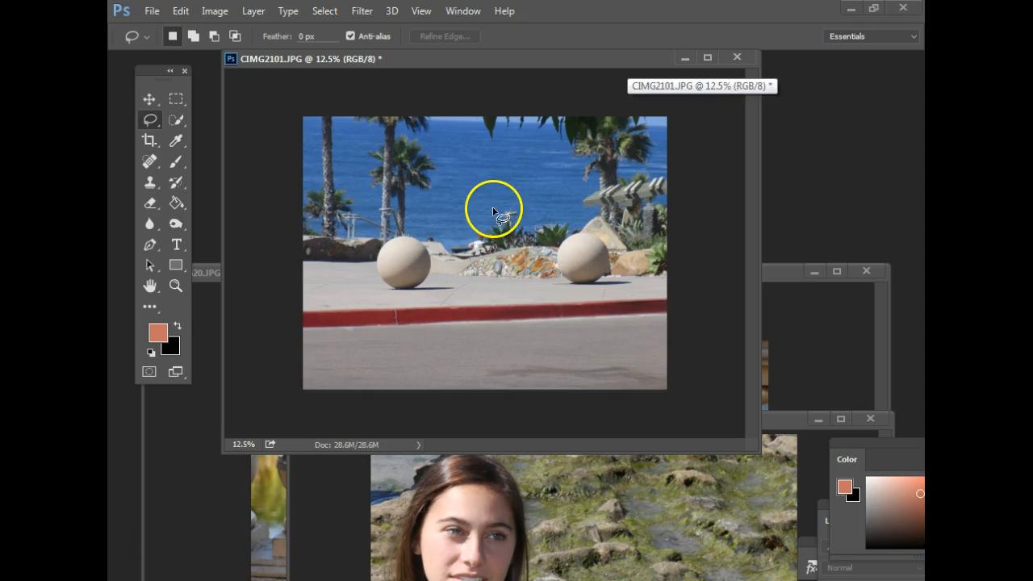
key(ctrl+plus)
key(ctrl+plus)
key(ctrl+plus)
key(ctrl+plus)
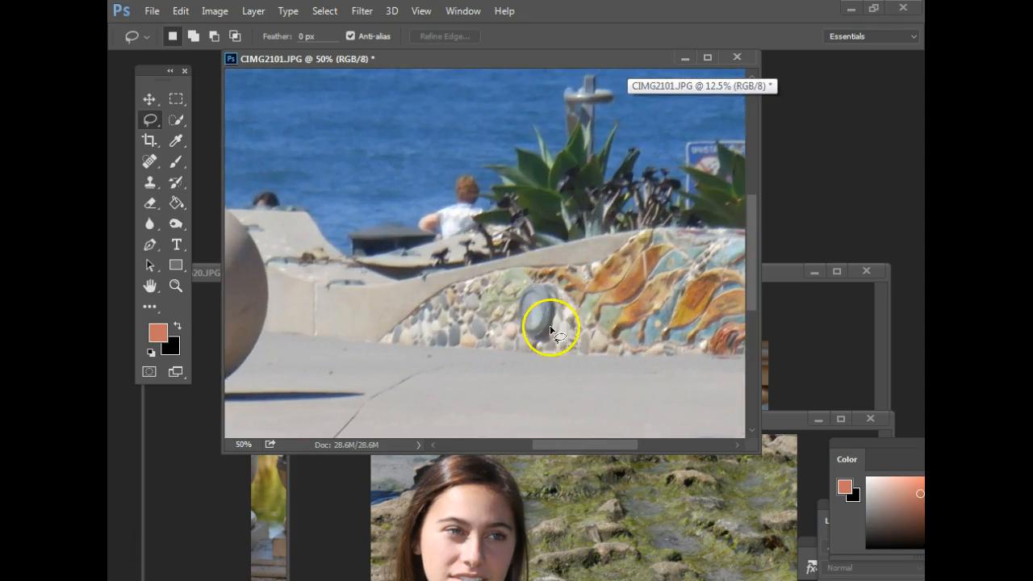
drag(552, 336, 650, 59)
drag(517, 127, 770, 86)
drag(488, 193, 792, 184)
mouse_move(670, 177)
mouse_down()
mouse_move(482, 176)
mouse_move(509, 191)
mouse_move(330, 166)
mouse_move(622, 134)
mouse_move(632, 148)
mouse_move(595, 199)
mouse_move(609, 225)
mouse_move(544, 268)
mouse_up()
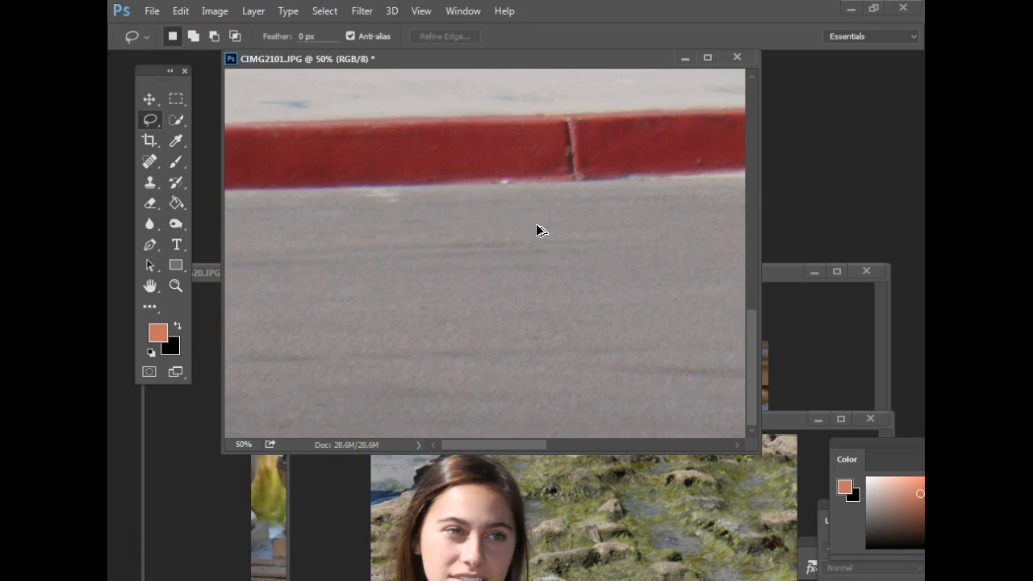
drag(680, 306, 558, 291)
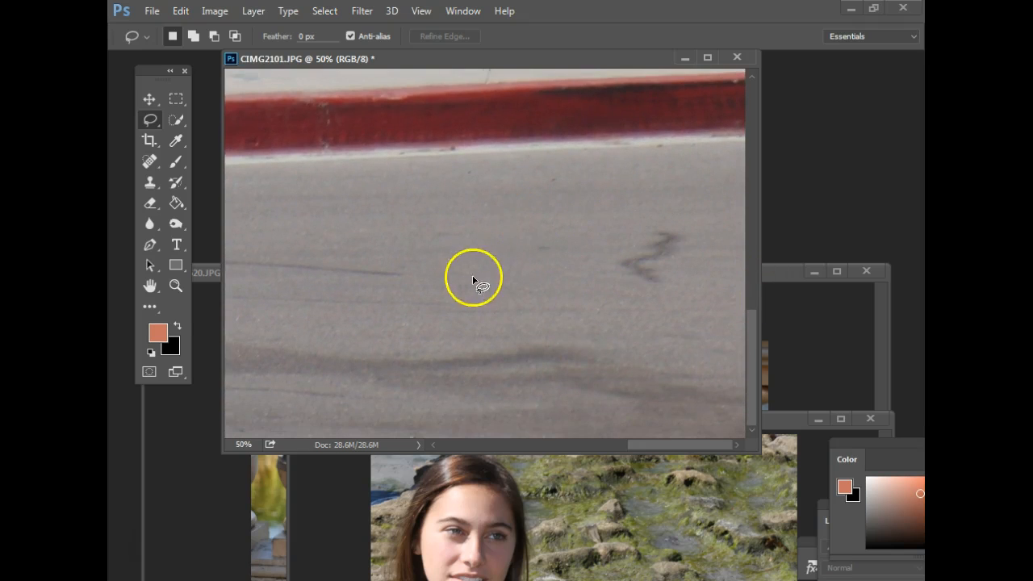
drag(568, 266, 719, 355)
drag(403, 282, 721, 316)
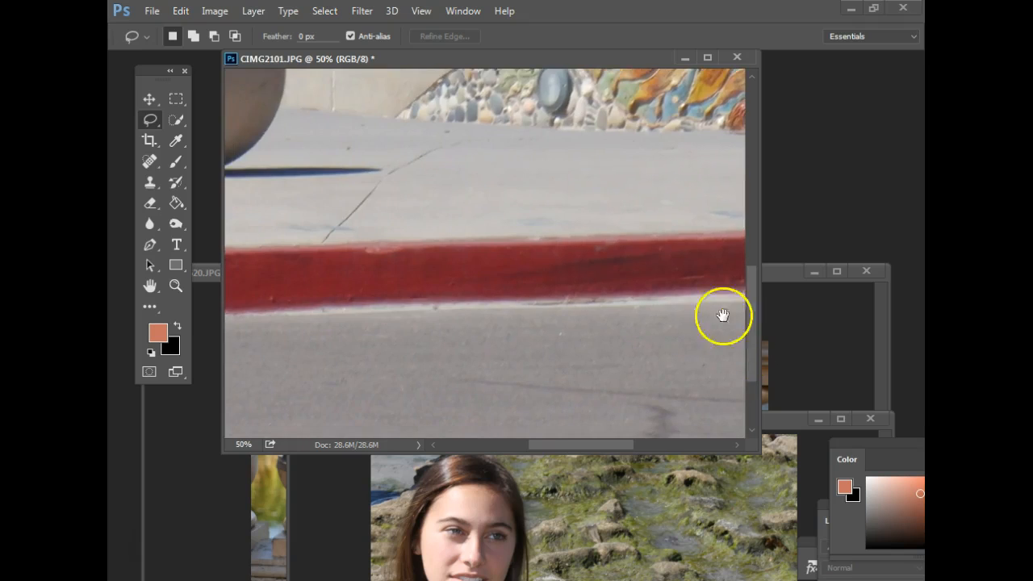
drag(452, 245, 676, 297)
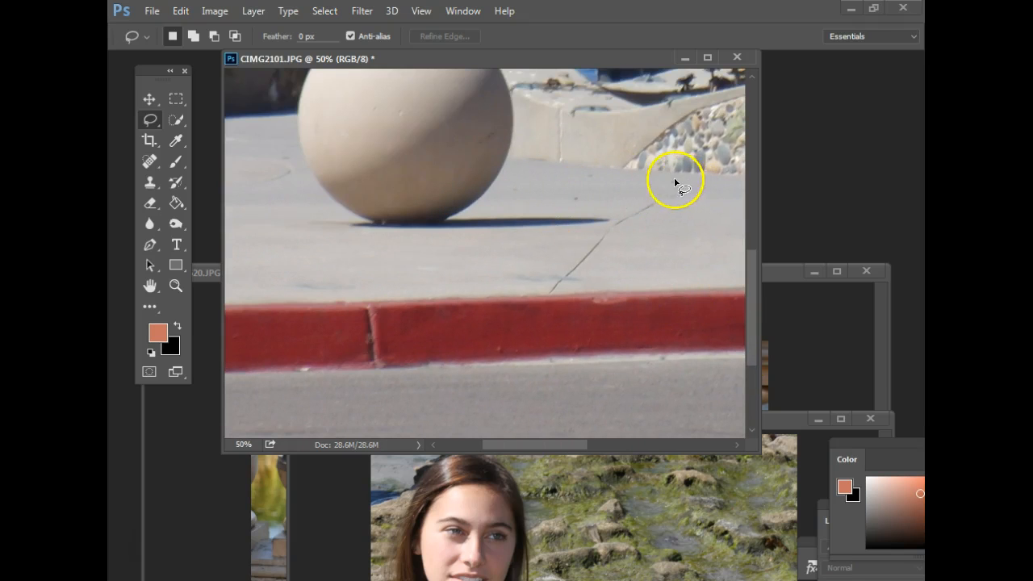
drag(613, 217, 564, 283)
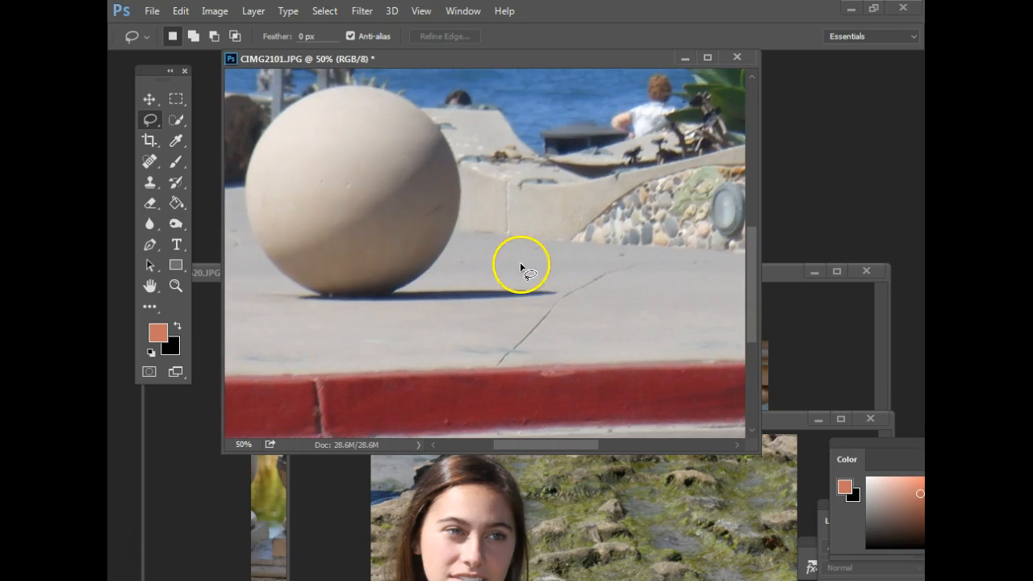
drag(352, 348, 491, 321)
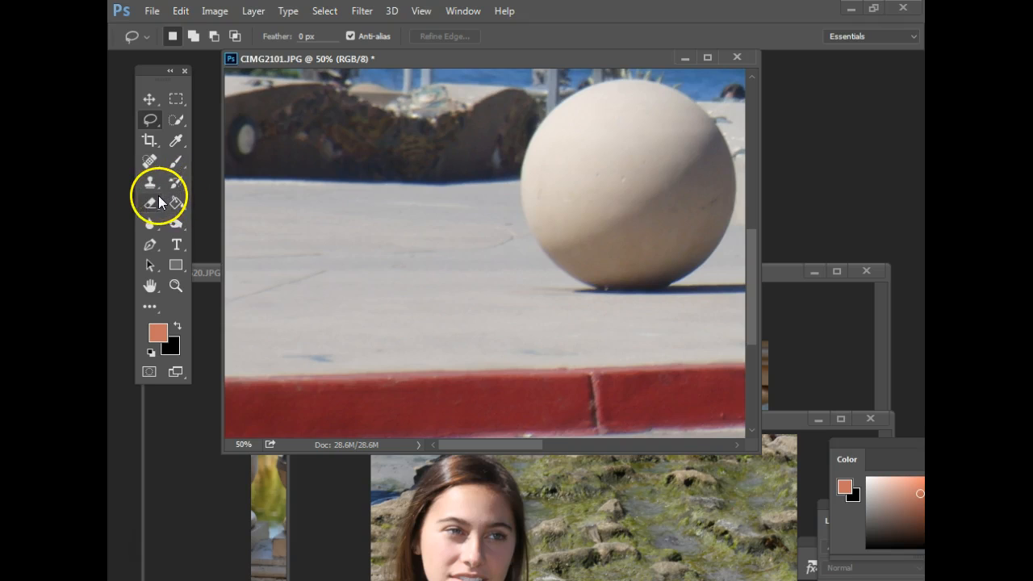
Heal the dark mark on the sidewalk just above the red curb with an 80 px Spot Healing Brush
click(150, 161)
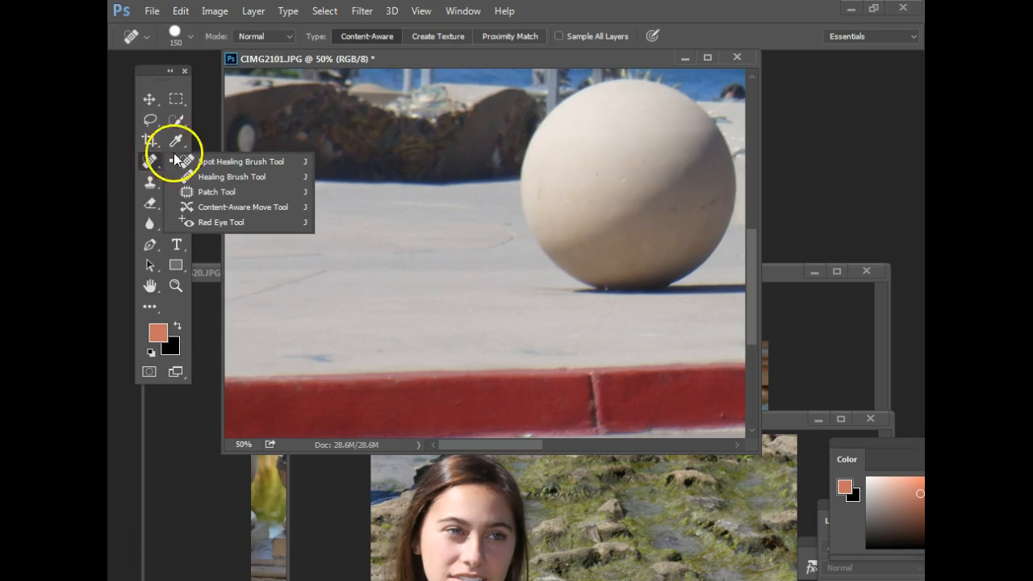
click(214, 161)
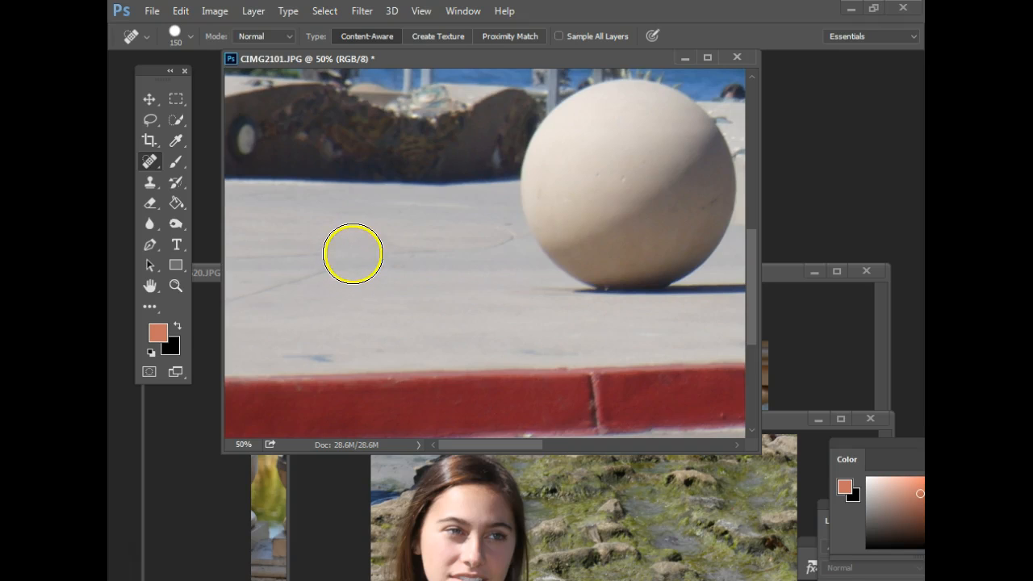
key(bracketleft)
key(bracketleft)
key(bracketleft)
key(bracketleft)
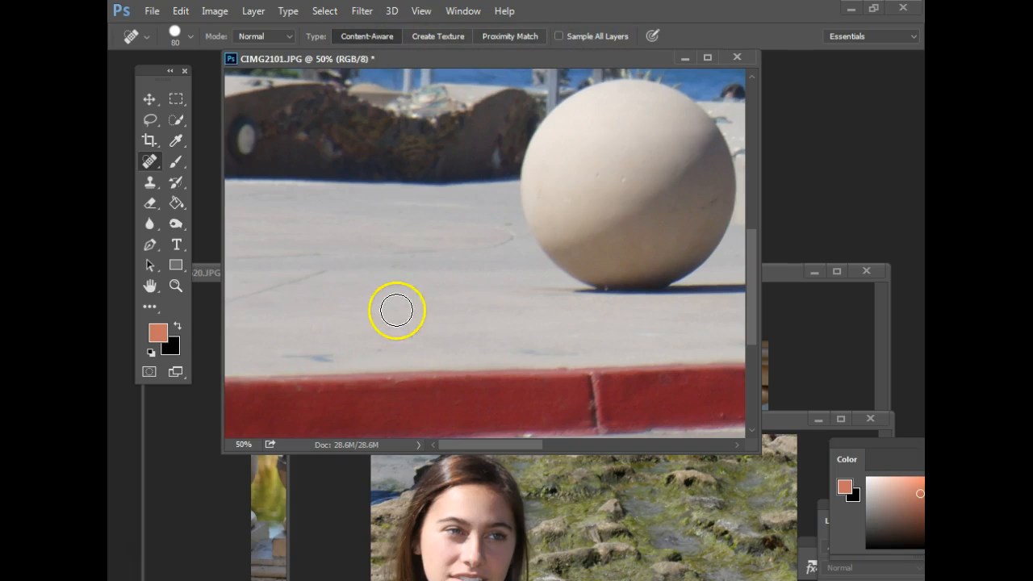
drag(336, 348, 287, 348)
Reduce the Spot Healing Brush to 45 px and heal the dark squiggle on the road below the curb
key(space)
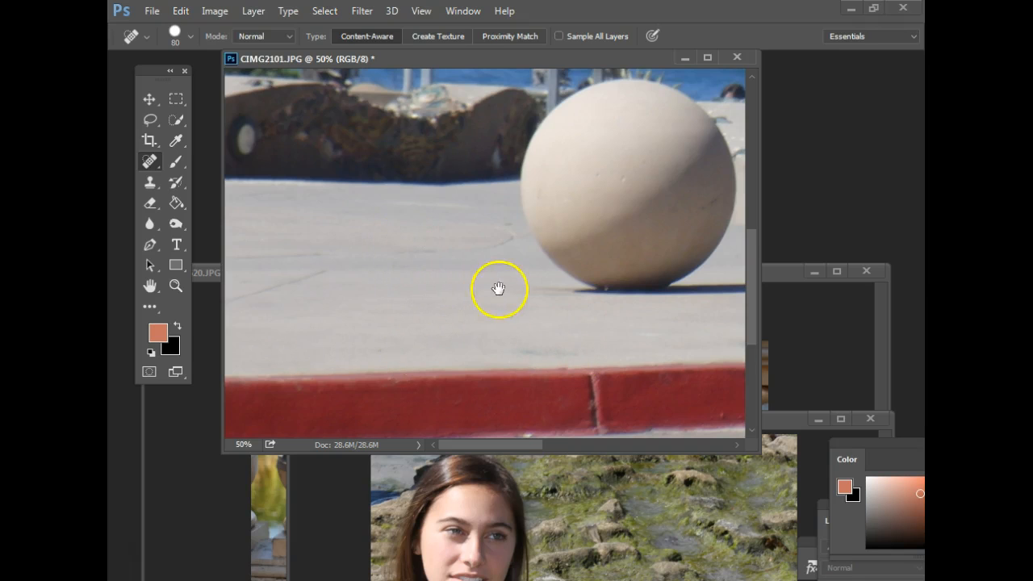
drag(500, 288, 466, 275)
drag(601, 266, 535, 323)
key(bracketleft)
key(bracketleft)
key(bracketleft)
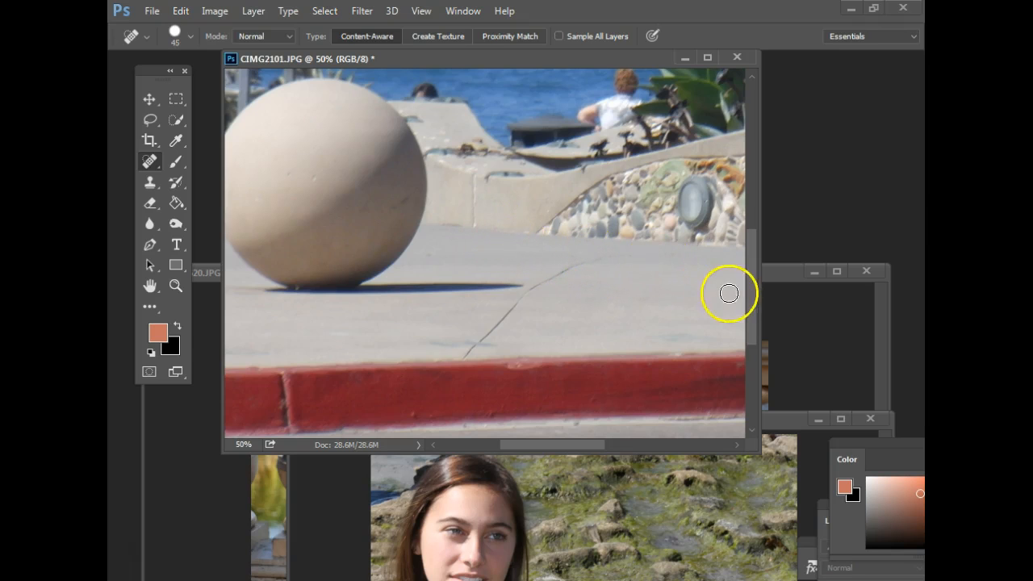
drag(639, 316, 782, 282)
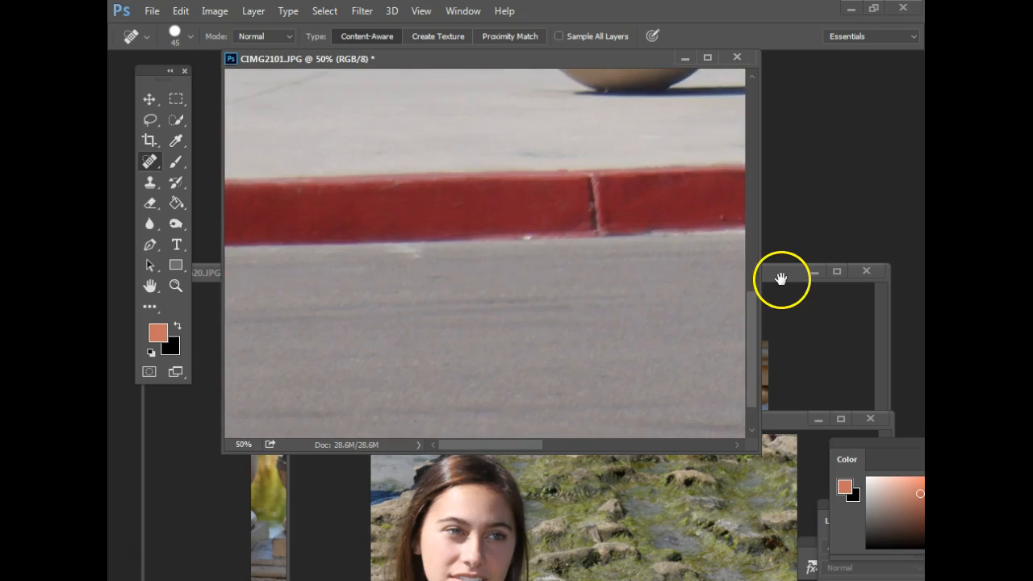
mouse_move(620, 309)
mouse_down()
mouse_move(603, 320)
mouse_move(454, 285)
mouse_move(403, 293)
mouse_up()
mouse_move(658, 265)
mouse_down()
mouse_move(668, 288)
mouse_move(620, 301)
mouse_move(674, 316)
mouse_up()
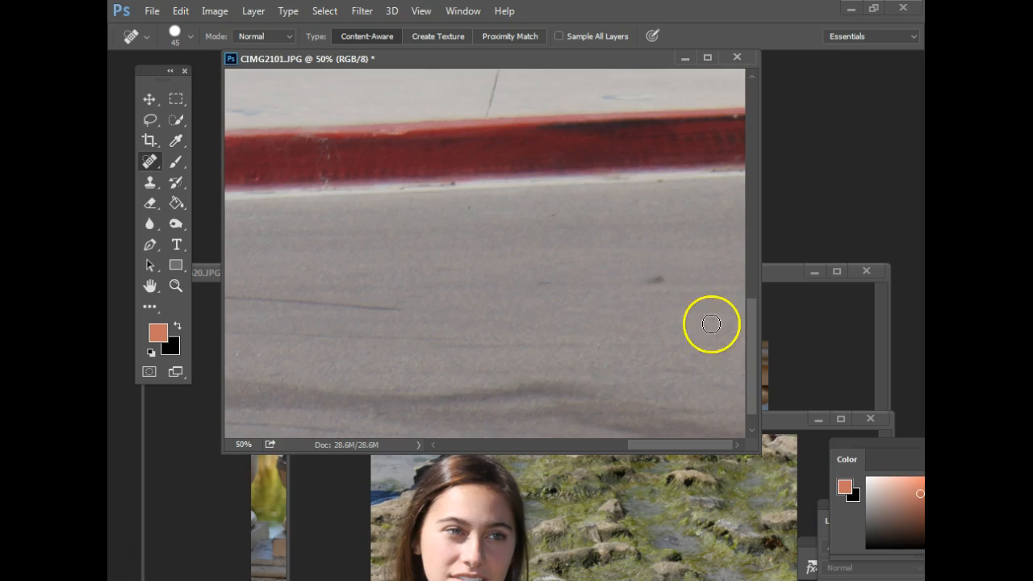
drag(635, 278, 669, 297)
Heal the small dark specks scattered across the road surface with the Spot Healing Brush
click(548, 285)
click(556, 213)
click(470, 210)
mouse_move(537, 314)
mouse_down()
mouse_move(609, 302)
mouse_move(614, 266)
mouse_up()
drag(539, 282, 589, 277)
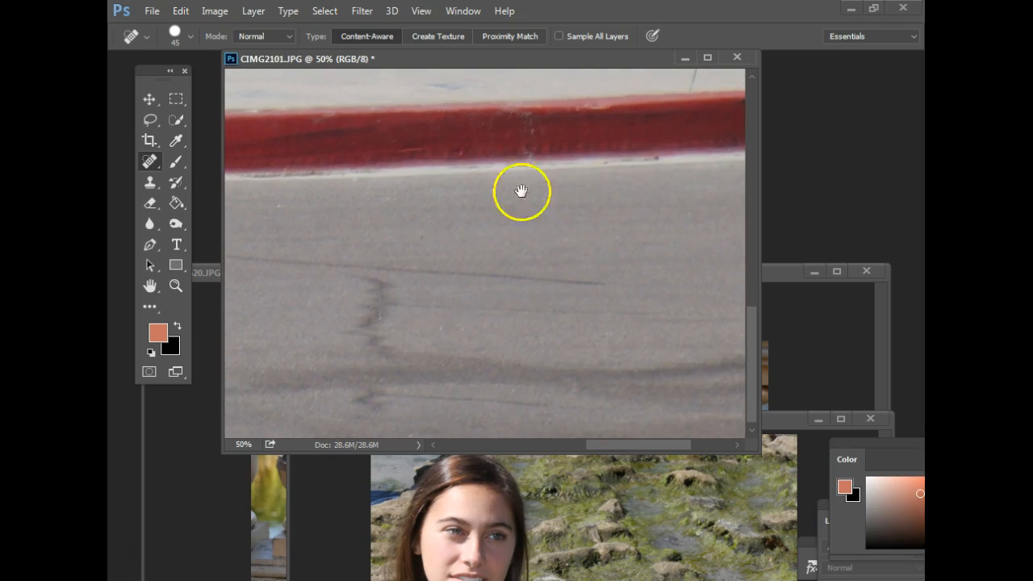
drag(438, 228, 606, 276)
click(436, 261)
Examine the sidewalk around both stone balls for remaining marks
mouse_move(620, 335)
mouse_down()
mouse_move(629, 362)
mouse_move(690, 420)
mouse_up()
drag(423, 166, 612, 298)
mouse_move(336, 316)
mouse_down()
mouse_move(535, 380)
mouse_move(645, 359)
mouse_up()
drag(406, 331, 410, 315)
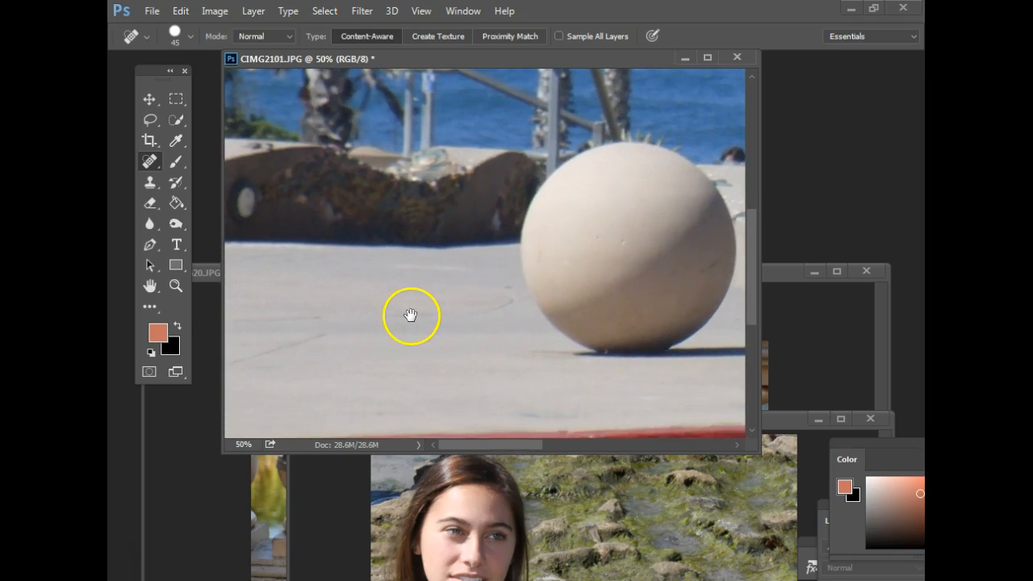
drag(525, 383, 526, 370)
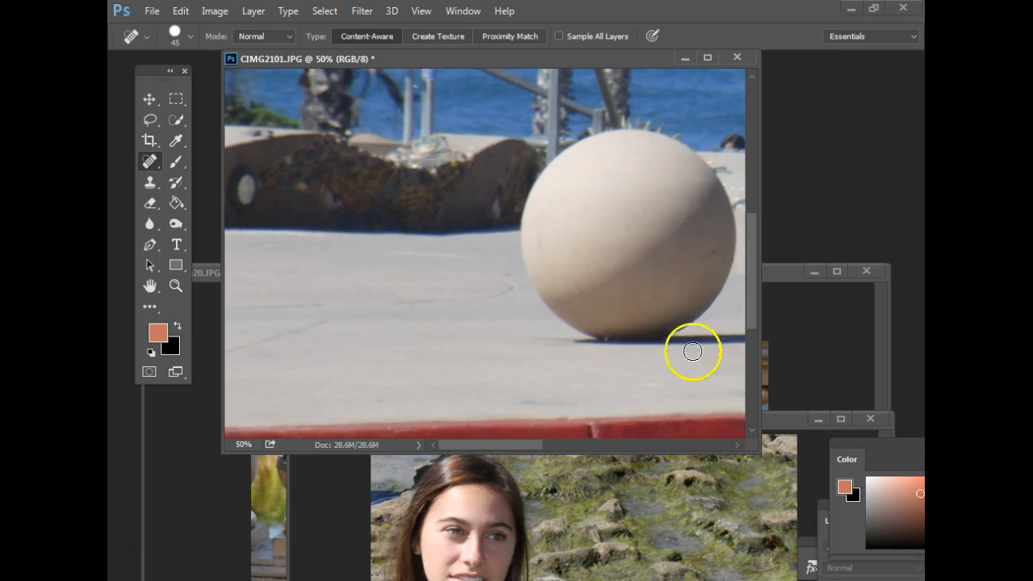
drag(512, 298, 241, 211)
drag(501, 226, 226, 284)
drag(738, 243, 519, 295)
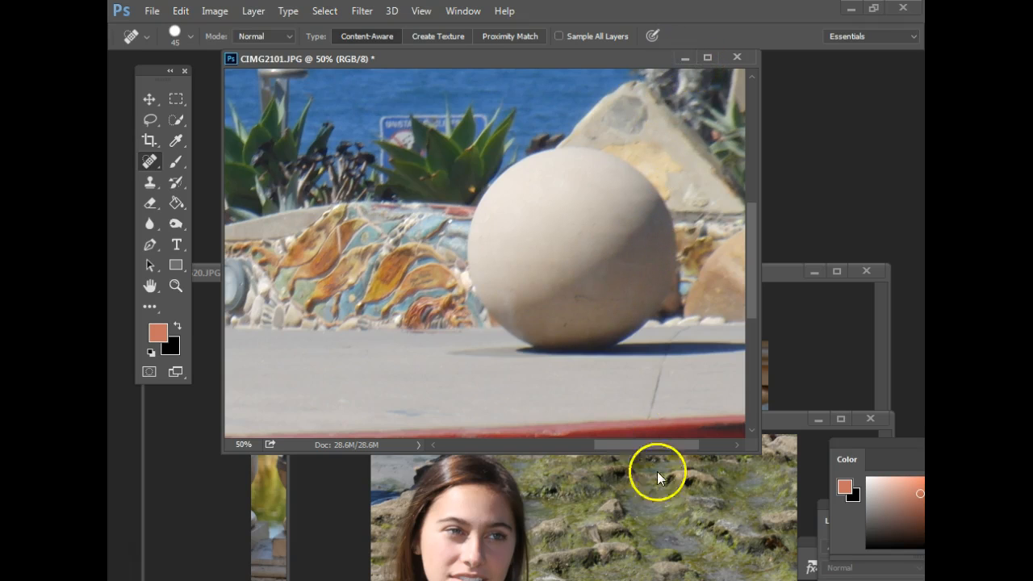
Bring IMG_0121.JPG to the front and examine the woman's face at 33.3% magnification for skin blemishes
click(689, 545)
drag(616, 421, 598, 152)
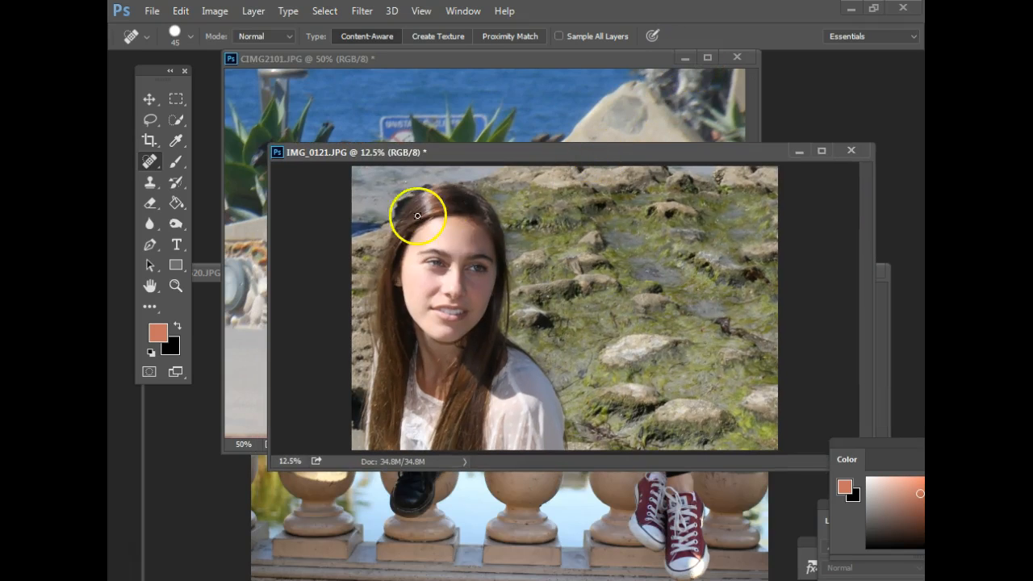
key(ctrl+plus)
key(ctrl+plus)
key(ctrl+plus)
drag(577, 318, 886, 258)
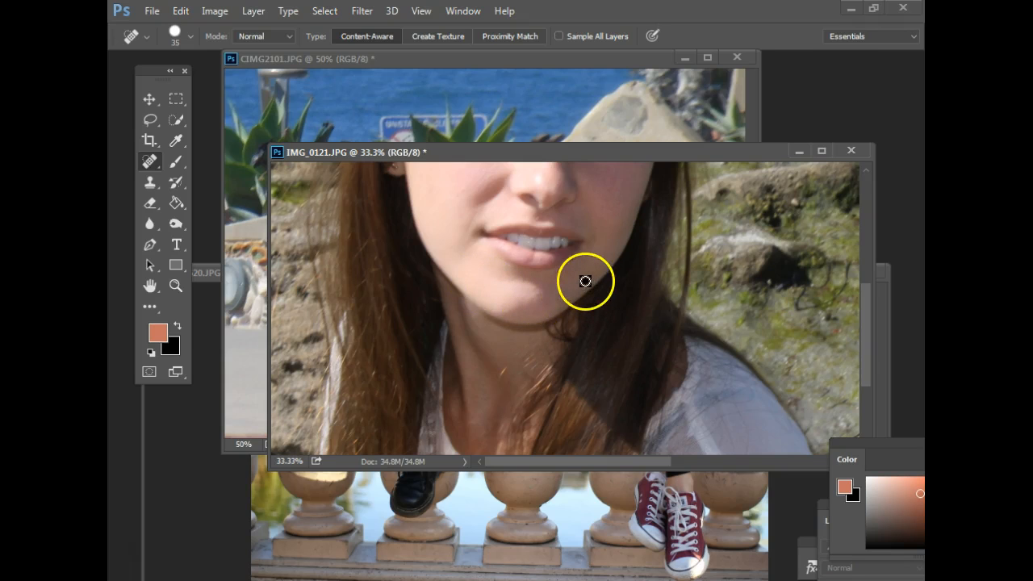
scroll(623, 345, up, 3)
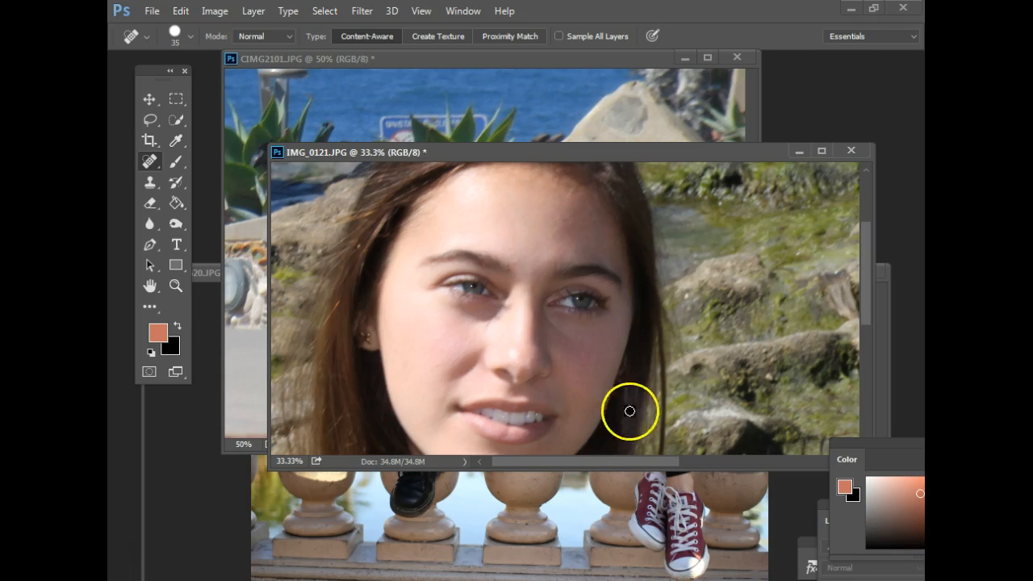
drag(568, 363, 546, 278)
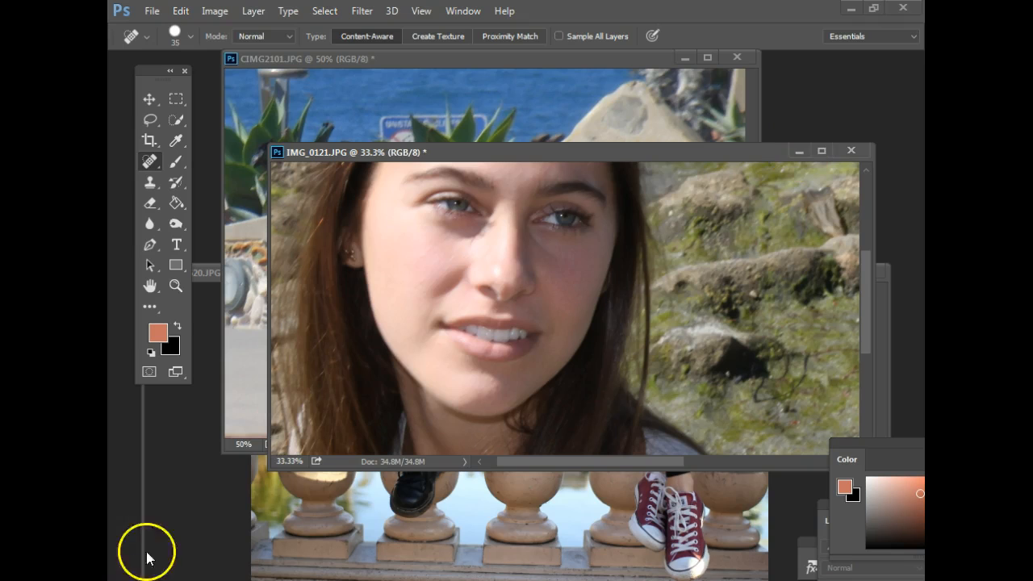
Return to CIMG2101.JPG in full view and activate the Clone Stamp tool with a 500 px brush
drag(557, 155, 514, 445)
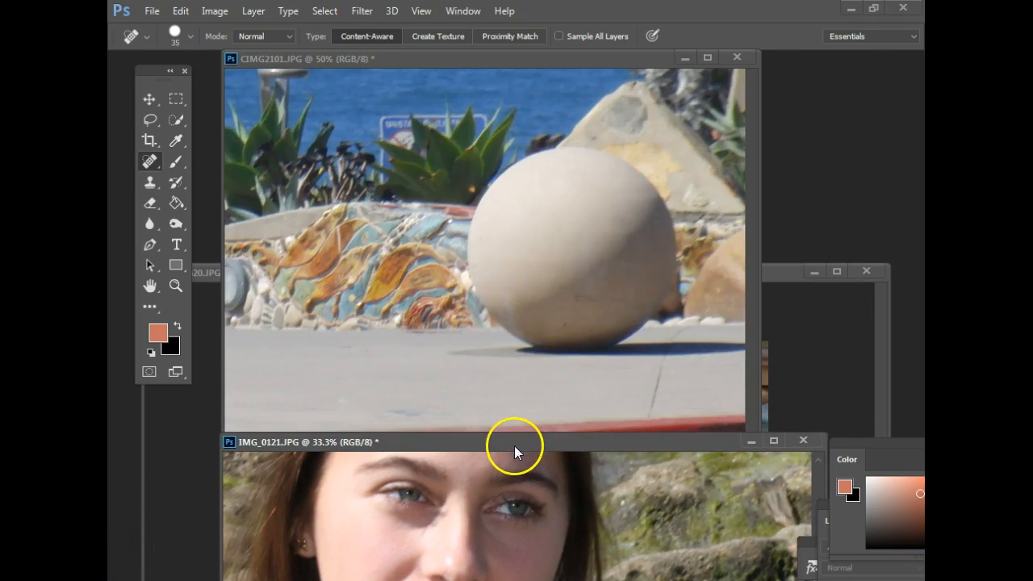
key(ctrl+minus)
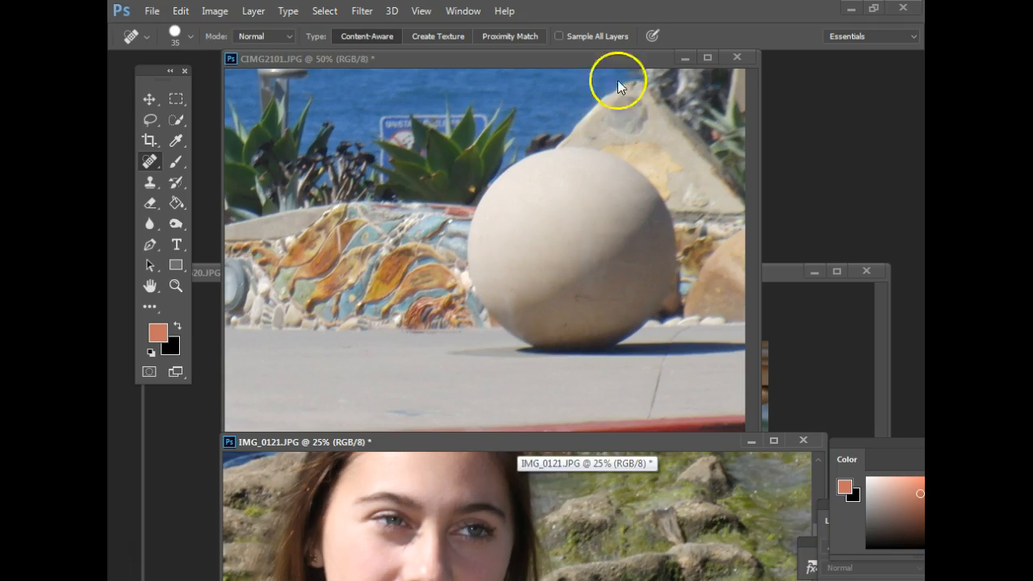
scroll(664, 204, down, 3)
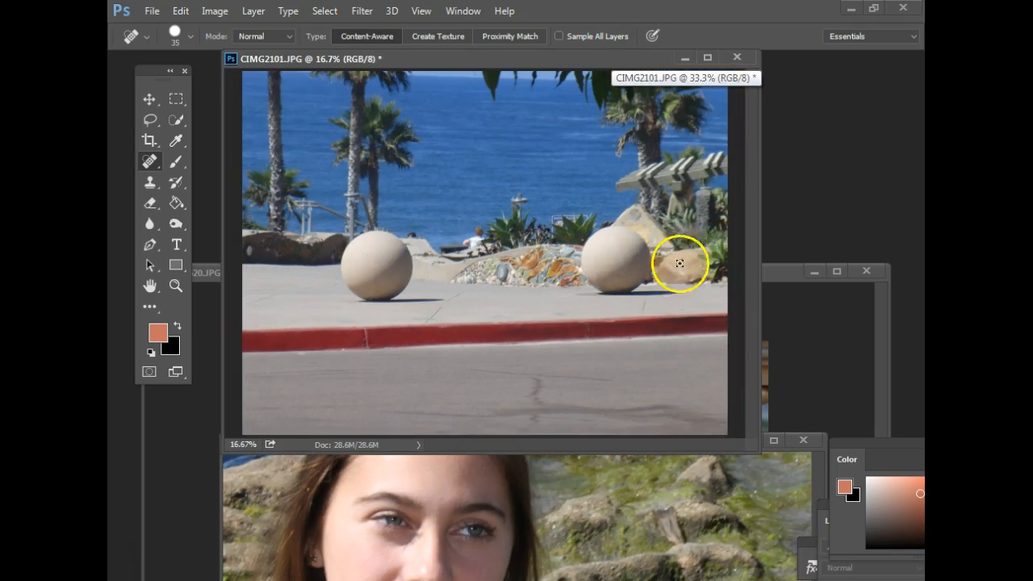
click(147, 183)
key(bracketleft)
key(bracketleft)
key(bracketleft)
Clone clean asphalt over the crack and dark streaks on the road, reducing the brush to 200 px
click(609, 371)
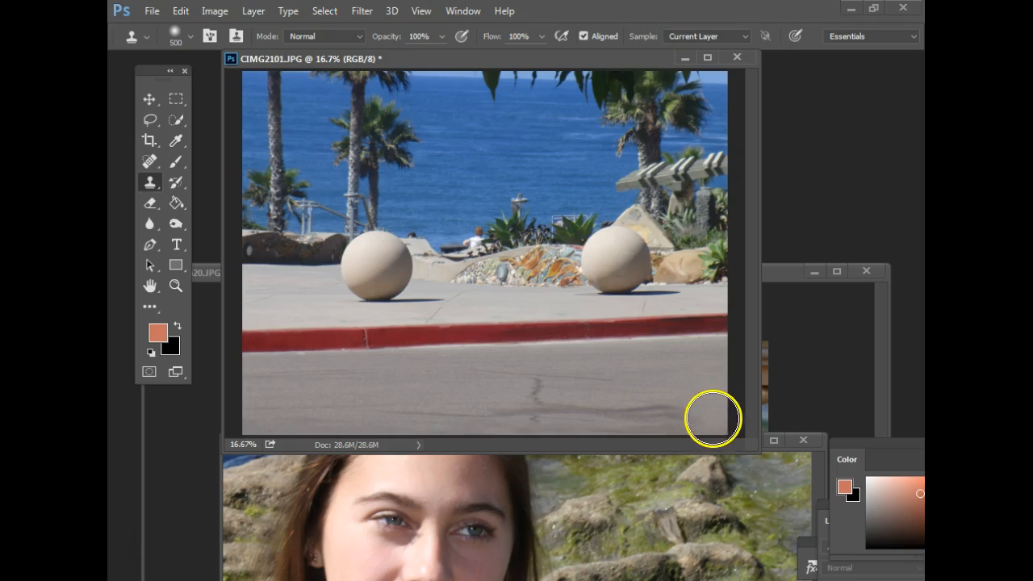
click(644, 410)
mouse_move(645, 410)
mouse_down()
mouse_move(592, 410)
mouse_move(587, 391)
mouse_move(557, 392)
mouse_up()
alt+click(587, 397)
click(543, 389)
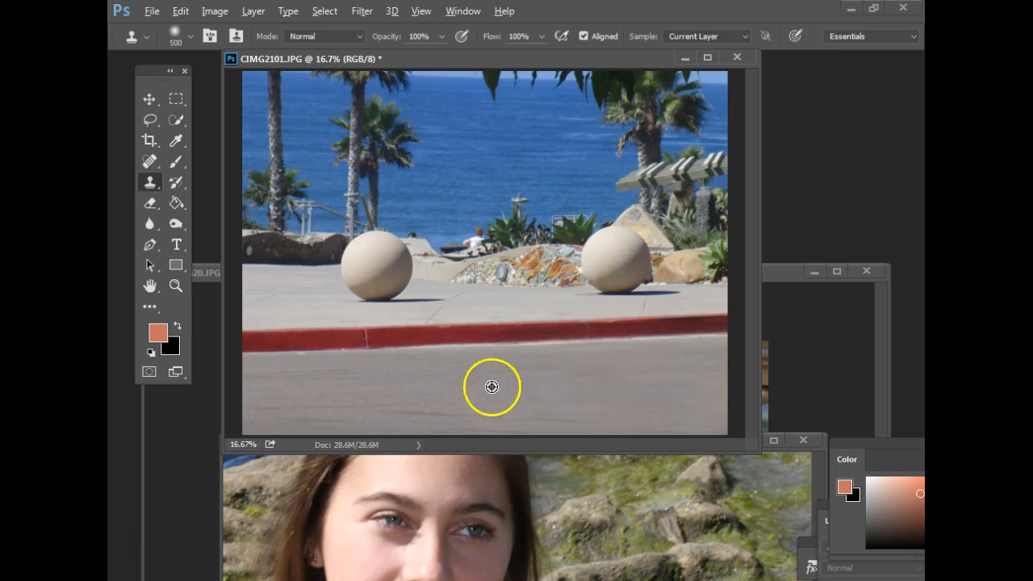
key(bracketleft)
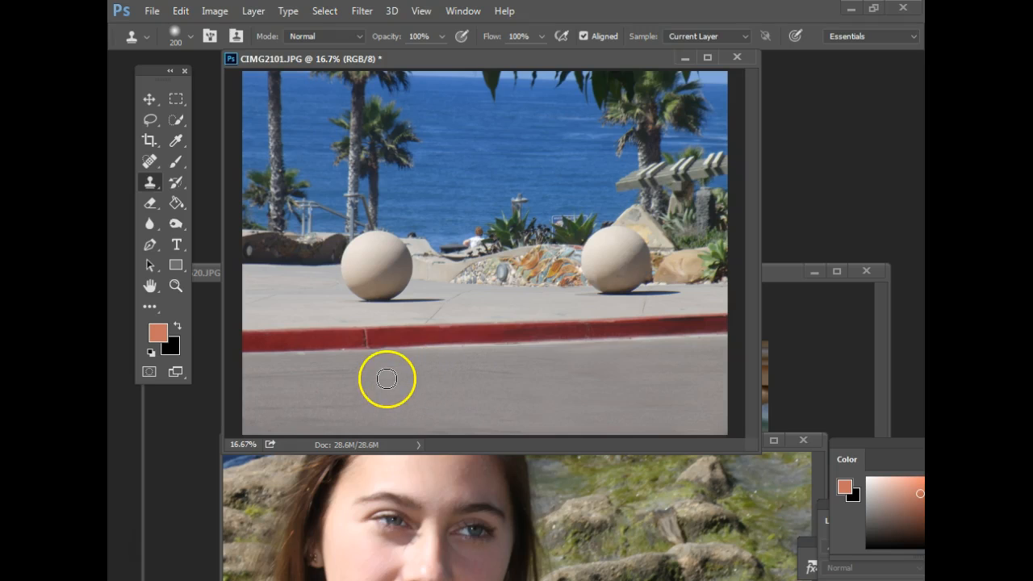
Enlarge the Clone Stamp brush to 1000 px so that it covers a whole stone ball
key(bracketright)
key(bracketright)
key(bracketright)
key(bracketright)
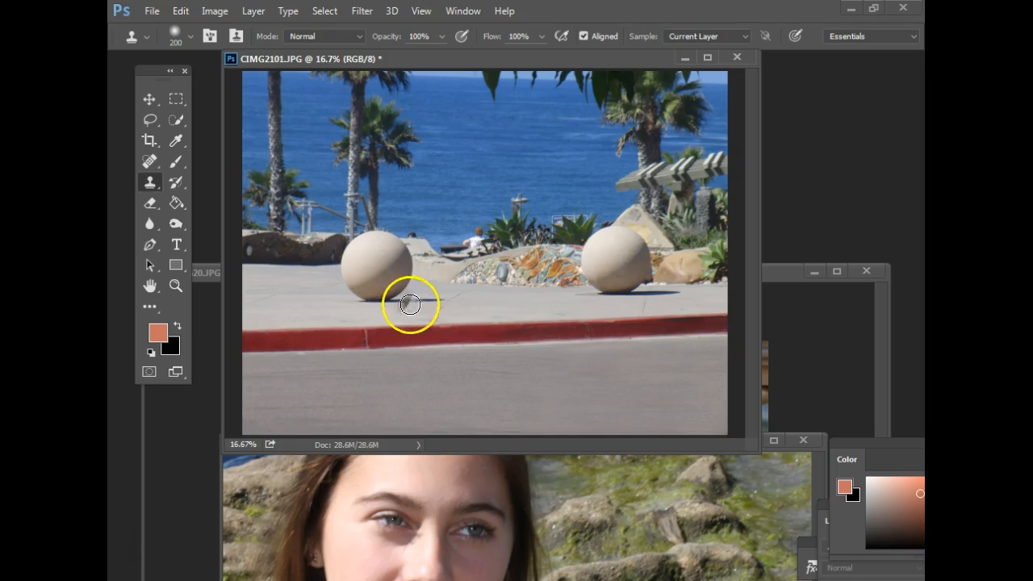
key(bracketright)
key(bracketright)
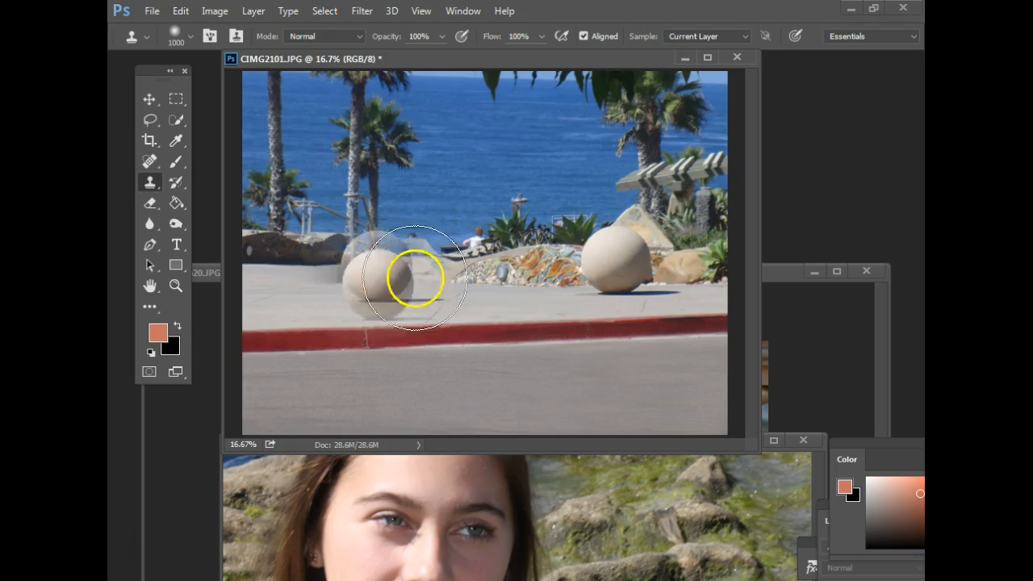
key(bracketright)
key(bracketright)
key(bracketright)
Try to clone the stone balls with the soft 1000 px brush between the originals and onto the road
alt+click(384, 269)
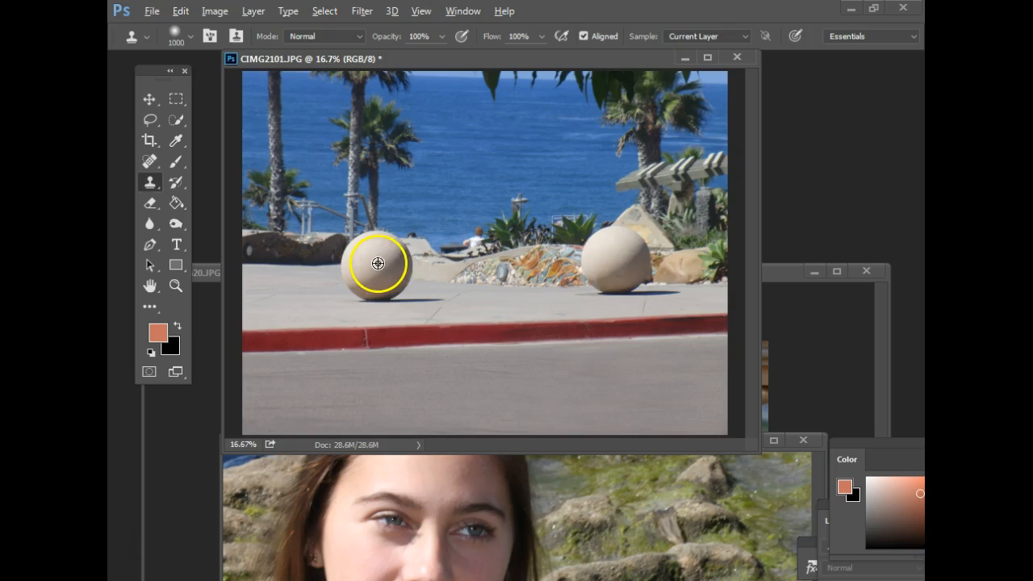
click(454, 264)
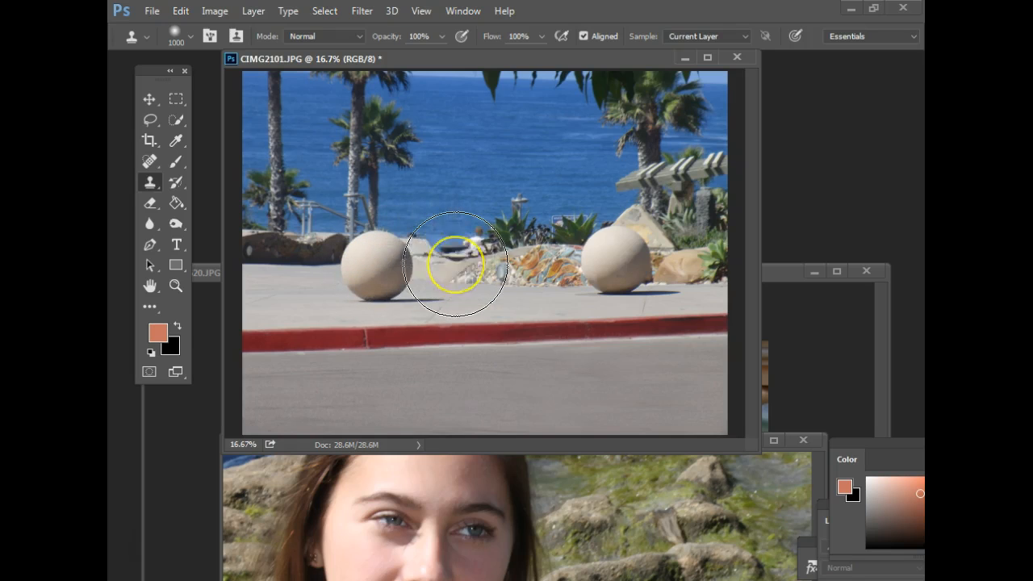
alt+click(616, 258)
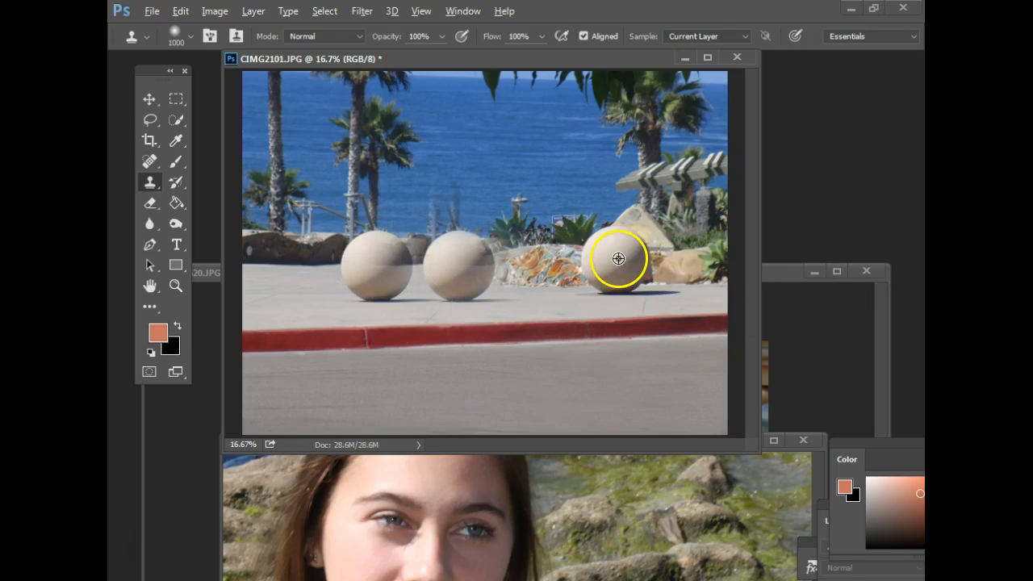
click(595, 356)
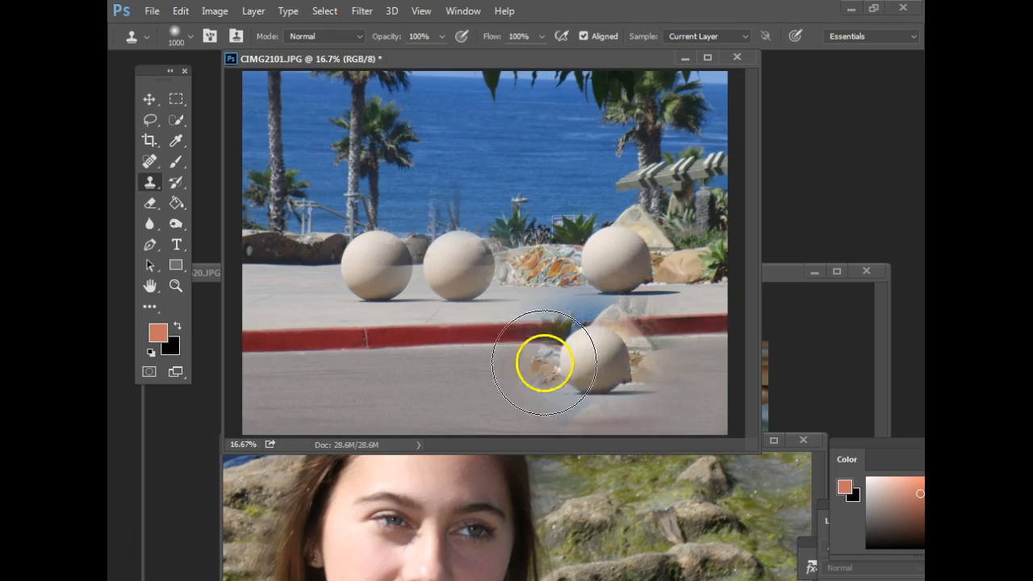
alt+click(460, 265)
click(420, 373)
alt+click(364, 269)
click(303, 359)
Undo all the stone ball clones made with the soft brush
key(ctrl+alt+z)
key(ctrl+alt+z)
key(ctrl+alt+z)
key(ctrl+alt+z)
key(ctrl+alt+z)
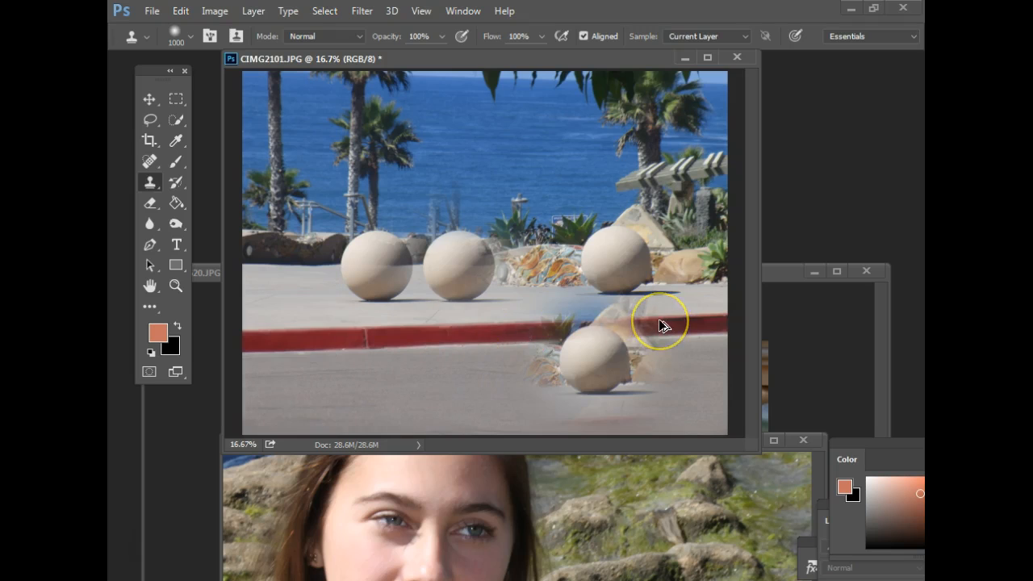
key(ctrl+alt+z)
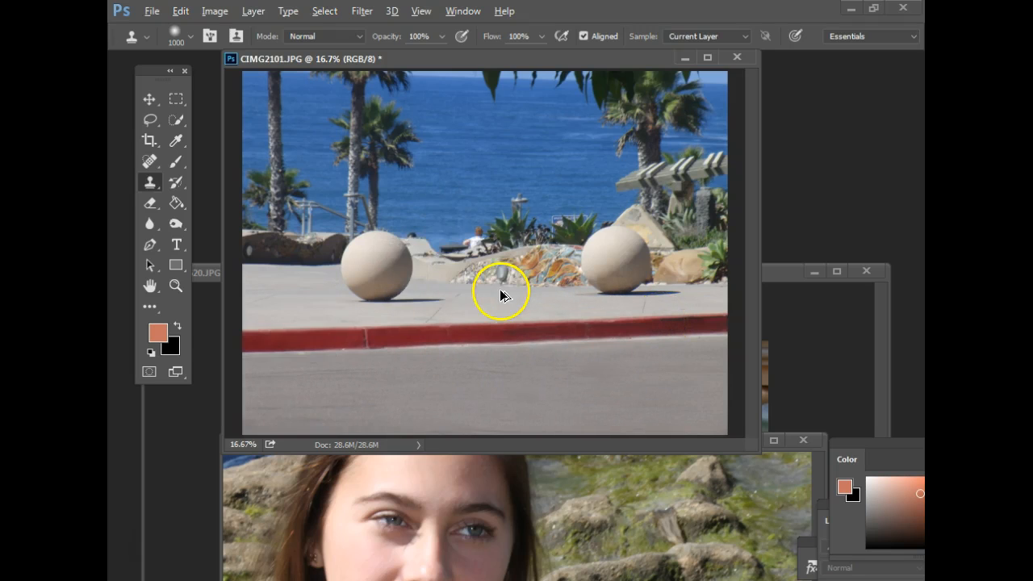
Set the Clone Stamp brush to 100% hardness and reduce its size to 800 px
click(189, 36)
click(200, 119)
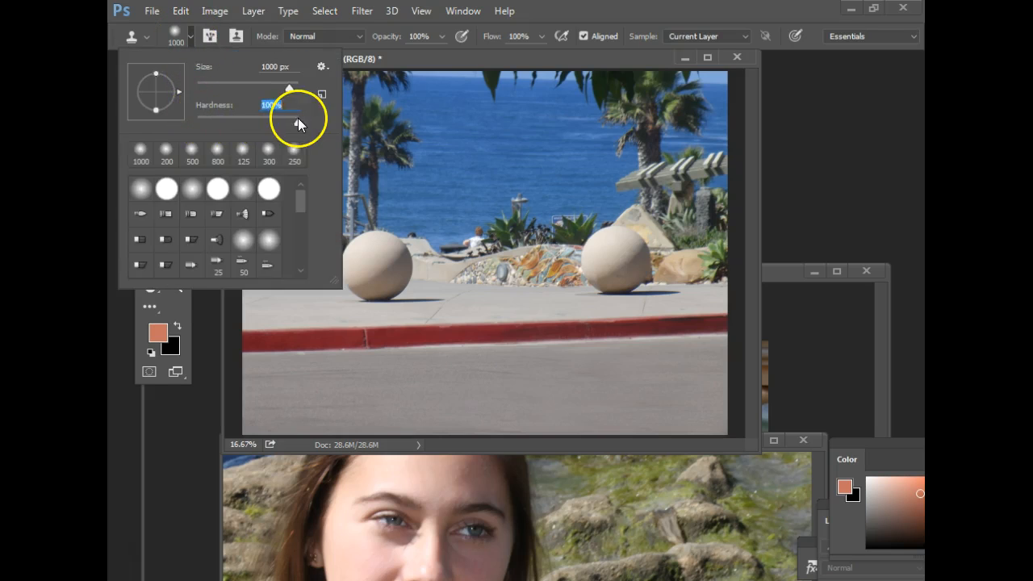
click(871, 132)
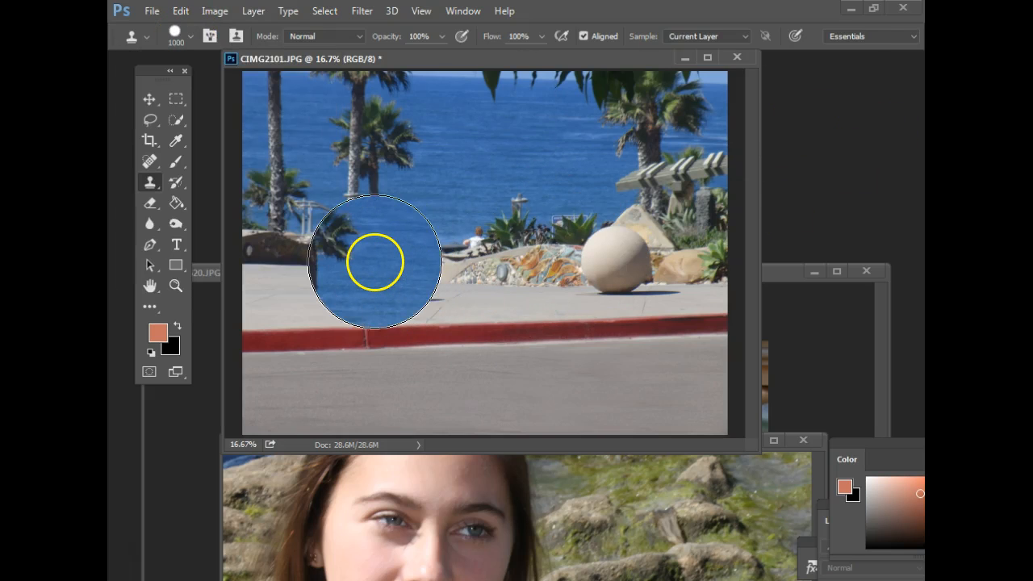
key(bracketleft)
key(bracketleft)
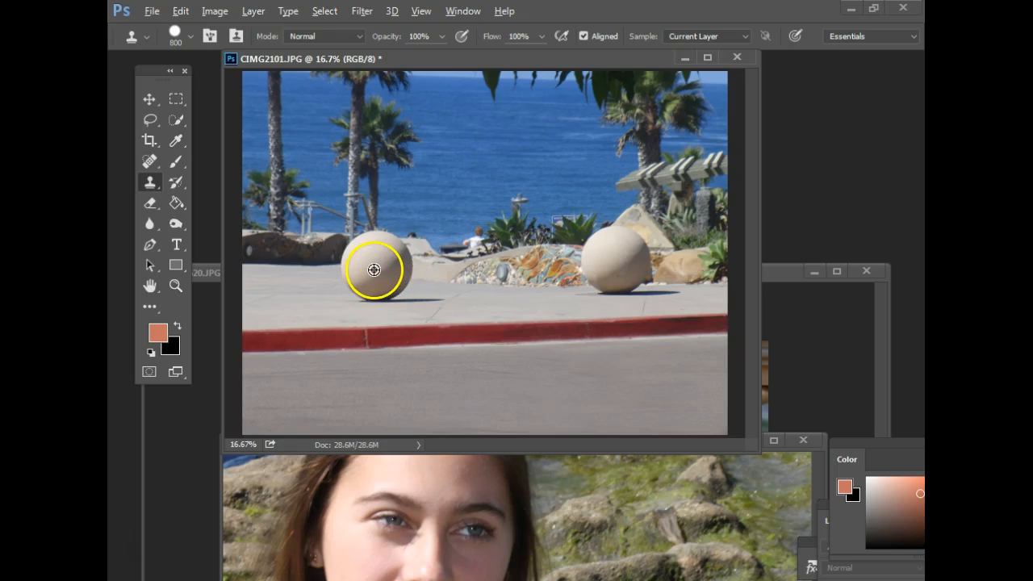
Clone the left stone ball between the two originals, and clone a row of three balls onto the road
mouse_move(484, 262)
mouse_down()
mouse_move(511, 260)
mouse_move(484, 261)
mouse_up()
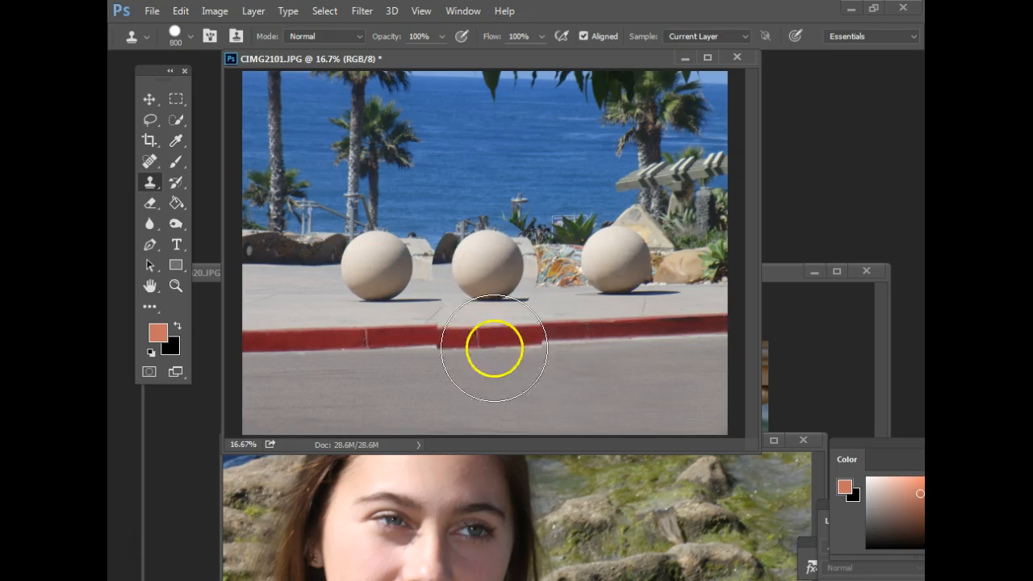
alt+click(620, 258)
click(618, 374)
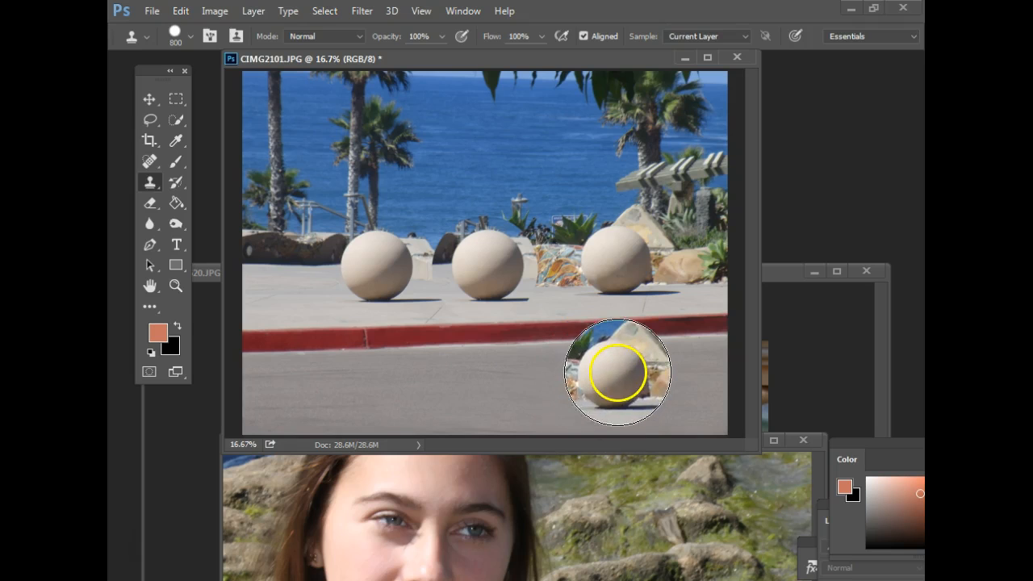
click(482, 370)
click(350, 369)
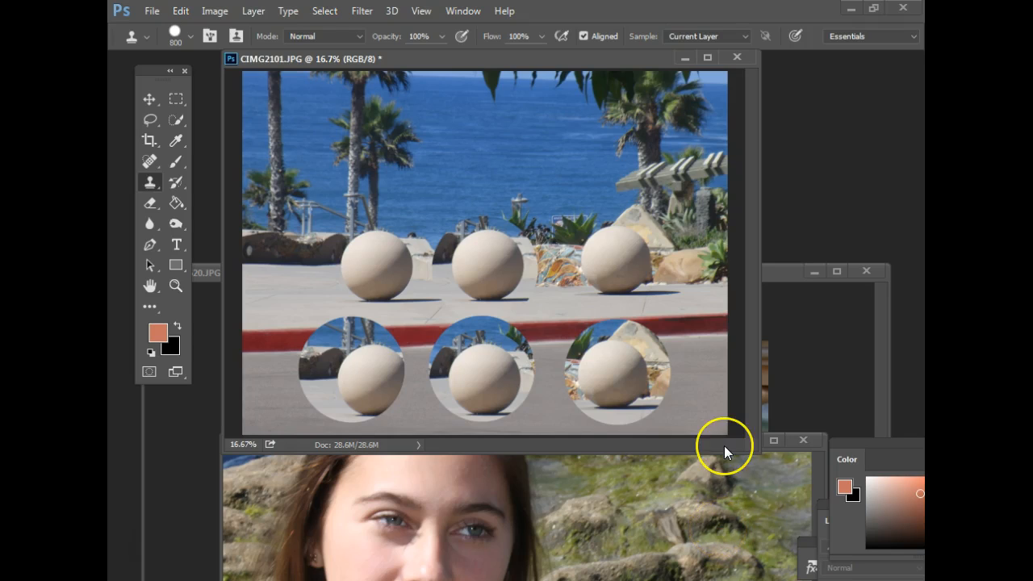
Minimize CIMG2101.JPG and bring IMG_0121.JPG into full view at 12.5% magnification
click(786, 442)
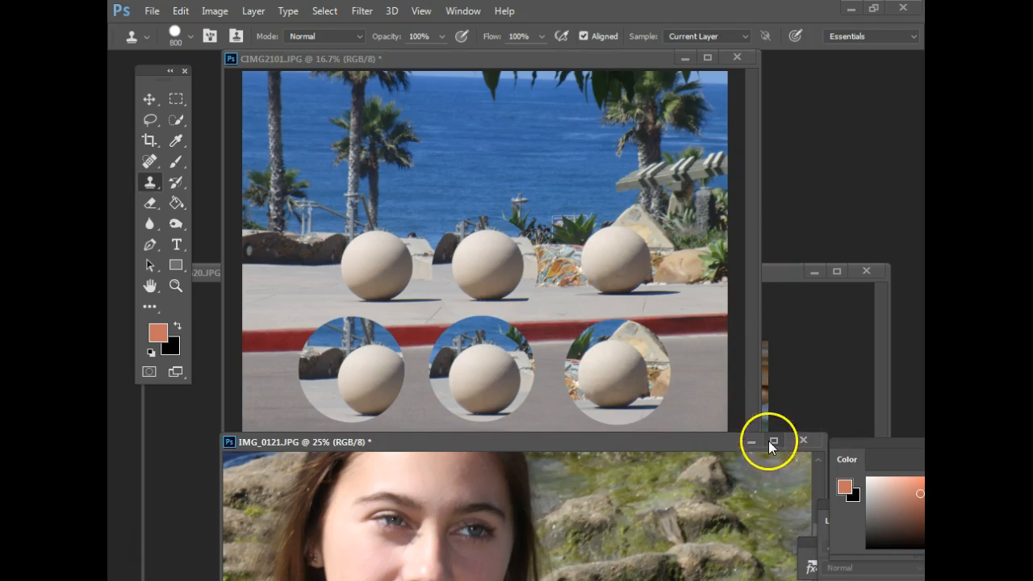
click(684, 56)
drag(612, 447, 644, 195)
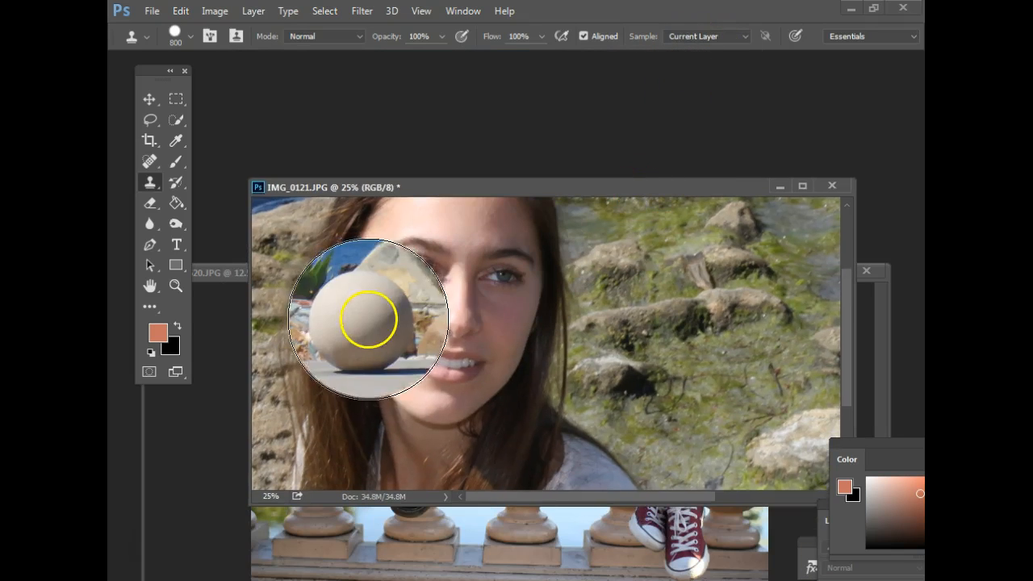
scroll(388, 319, down, 2)
Reduce the Clone Stamp brush to 400 px and give it a soft edge
key(bracketleft)
key(bracketleft)
key(bracketleft)
key(bracketleft)
click(191, 37)
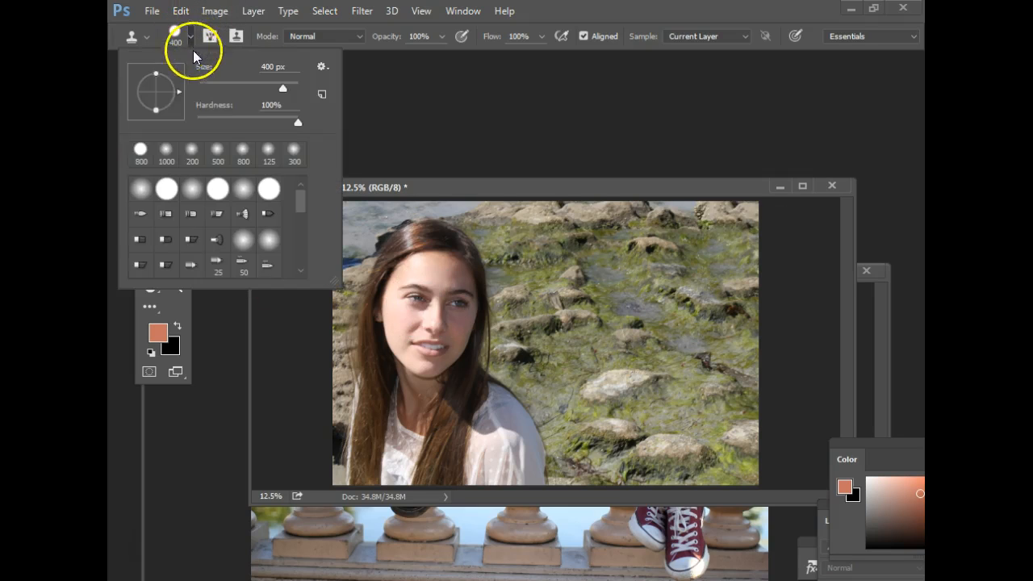
click(500, 117)
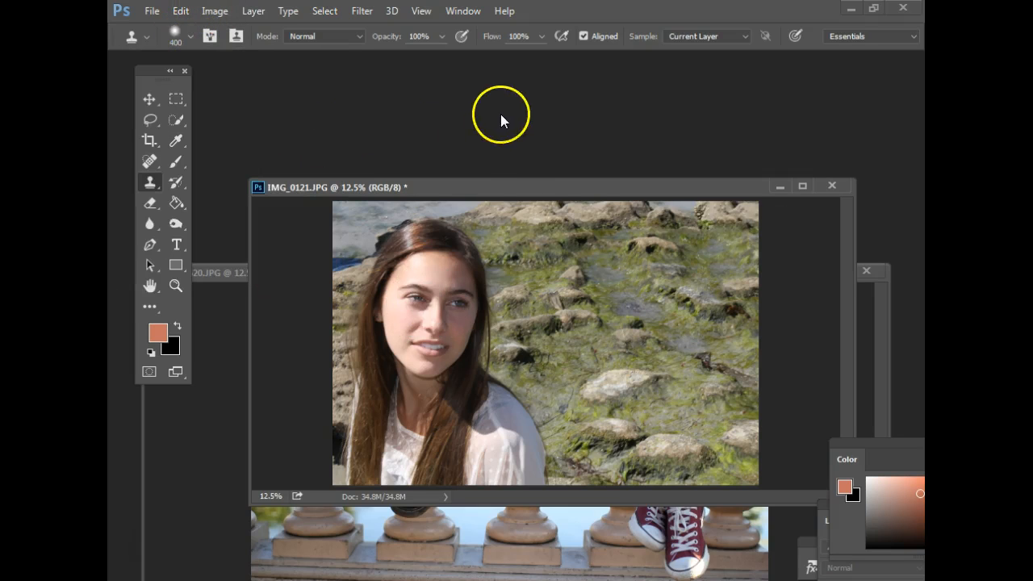
Try cloning the woman's mouth onto her forehead and undo the stroke
click(443, 275)
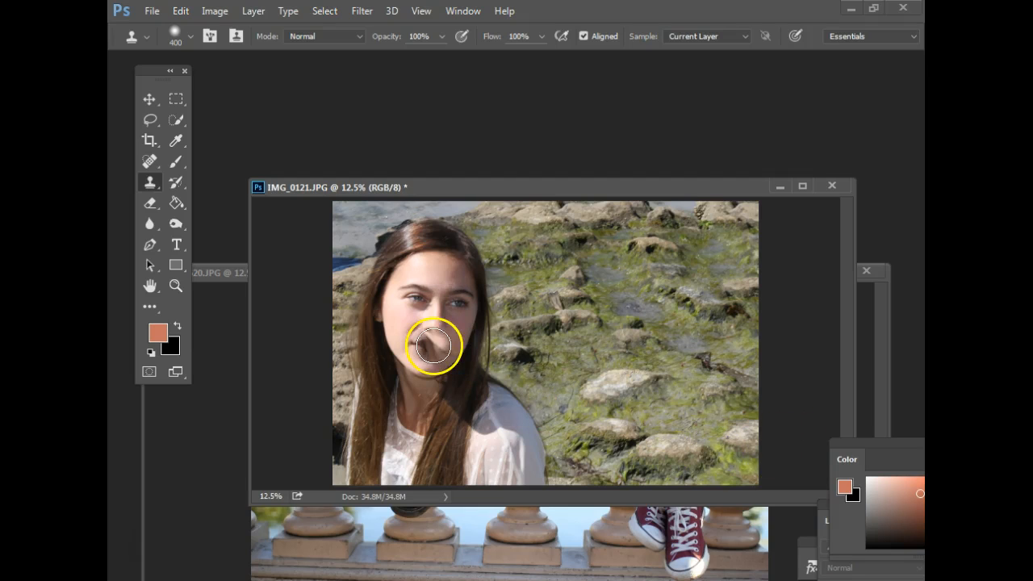
click(447, 278)
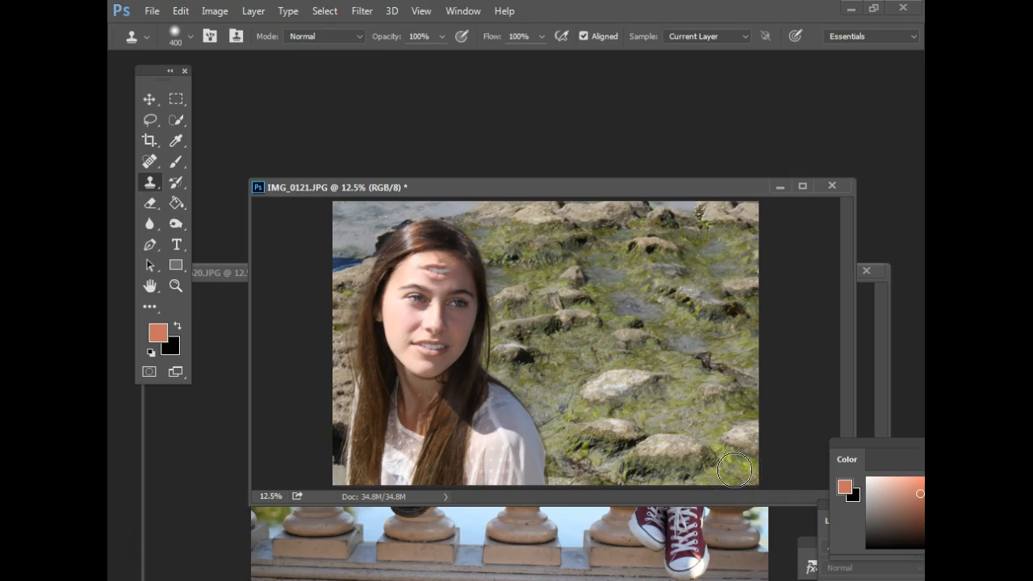
key(ctrl+z)
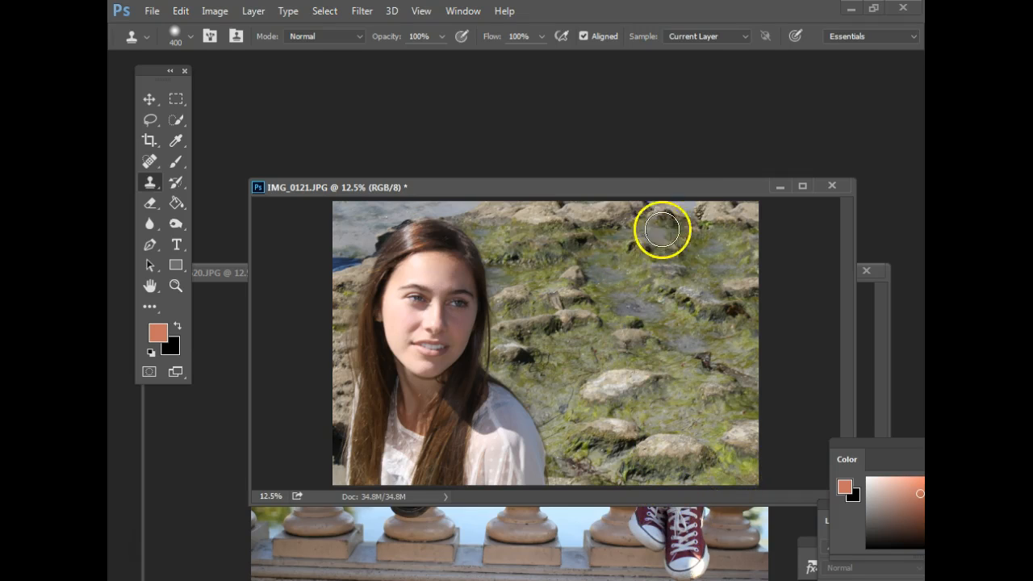
Bring IMG_0620.JPG to the front and reposition its window to show the whole photo
drag(679, 190, 675, 148)
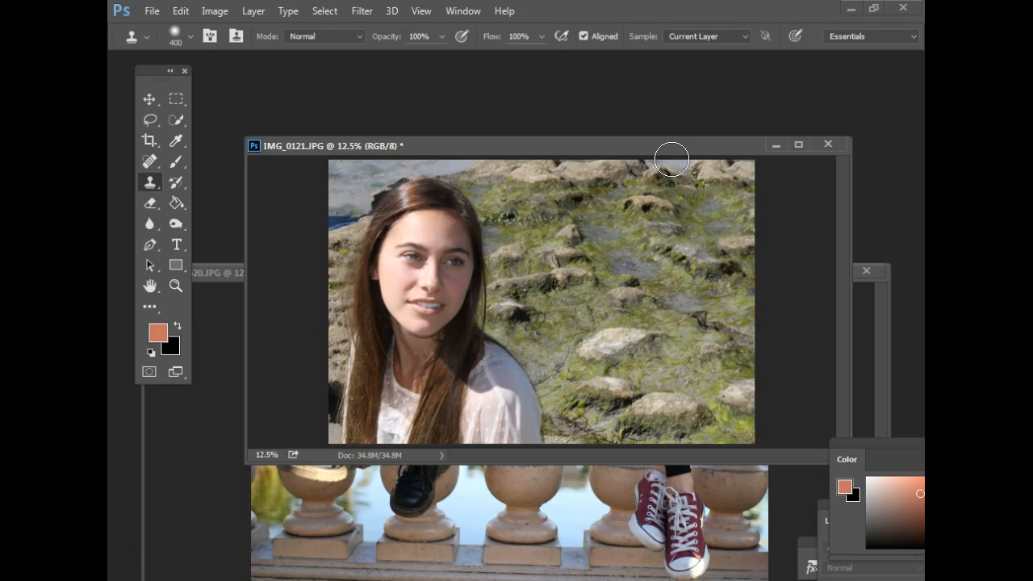
alt+click(656, 178)
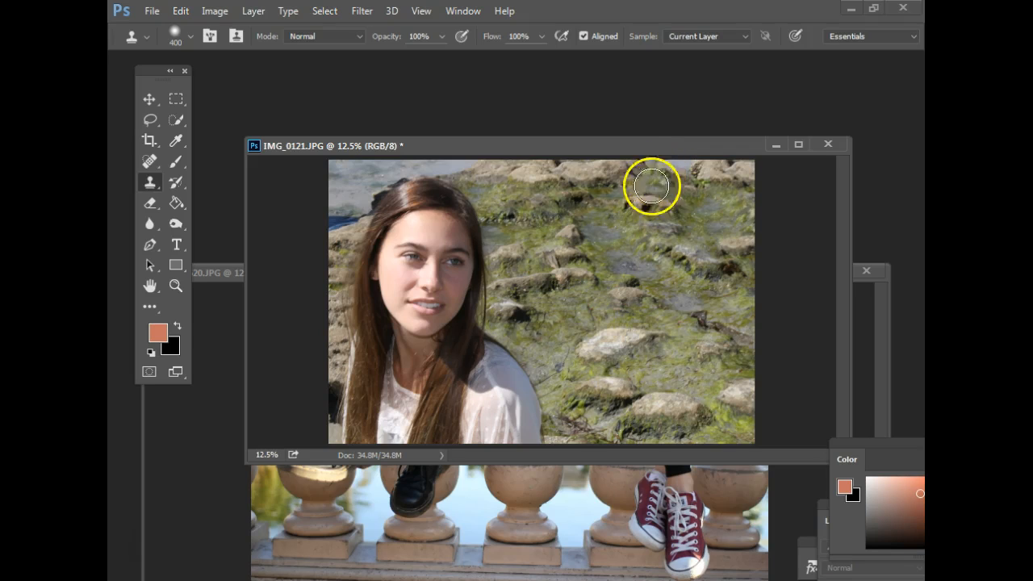
click(669, 545)
drag(678, 278, 707, 143)
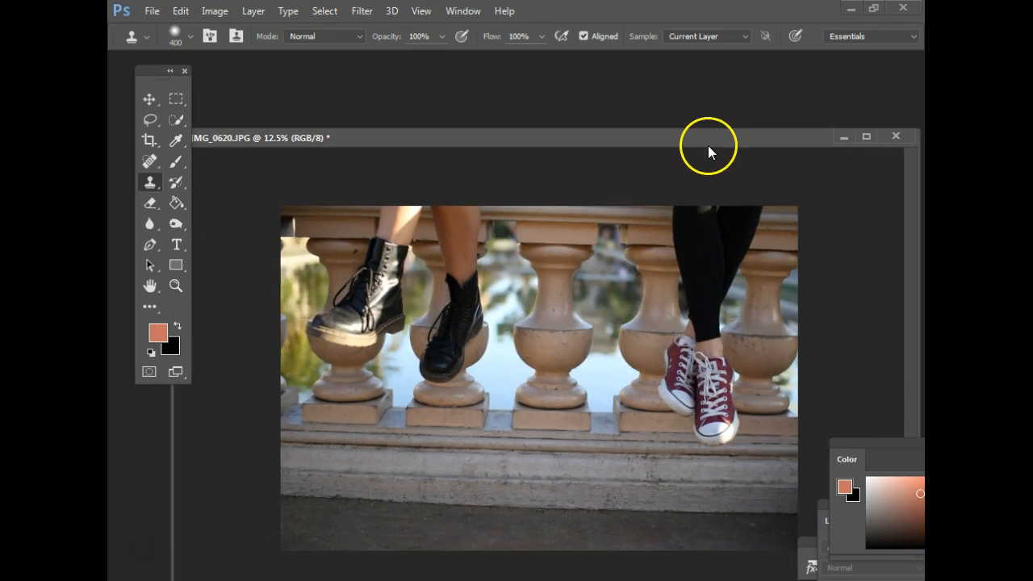
Heal the dark and bright patch at the upper-left end of the railing with a 150 px Content-Aware Spot Healing Brush
click(150, 161)
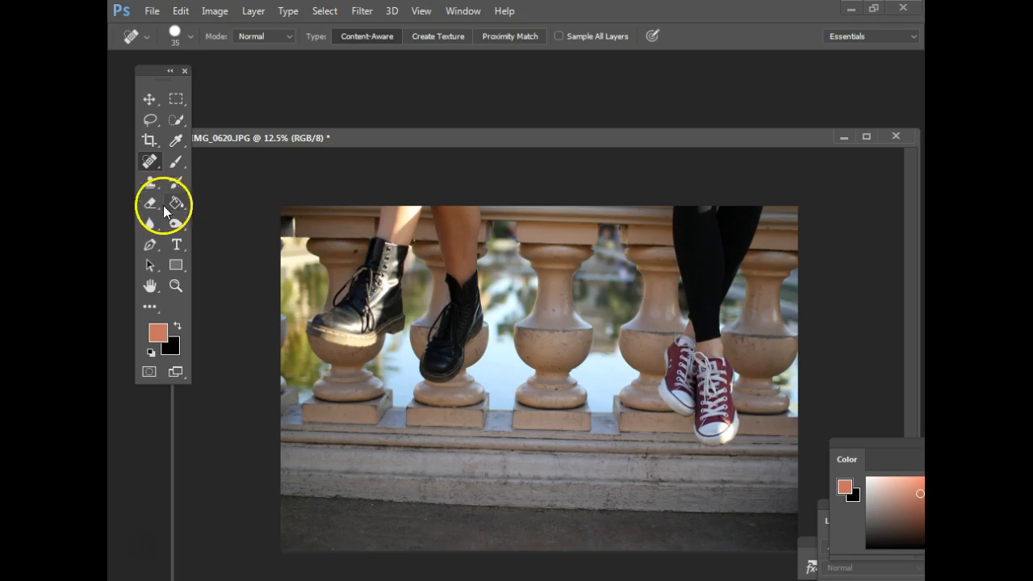
key(bracketright)
key(bracketright)
key(bracketright)
key(bracketright)
key(bracketright)
key(bracketright)
key(bracketright)
key(bracketright)
key(bracketright)
key(bracketright)
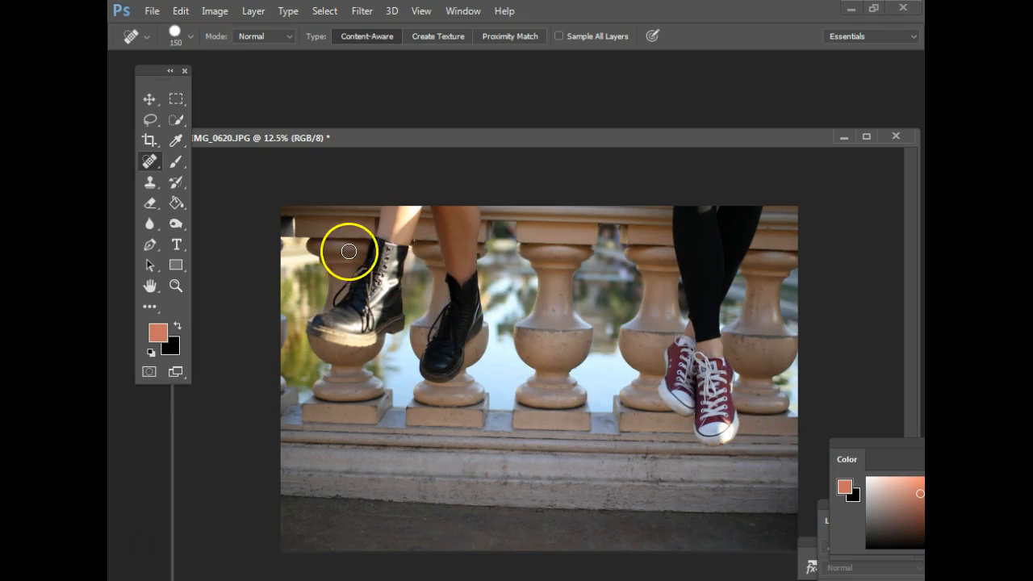
click(295, 223)
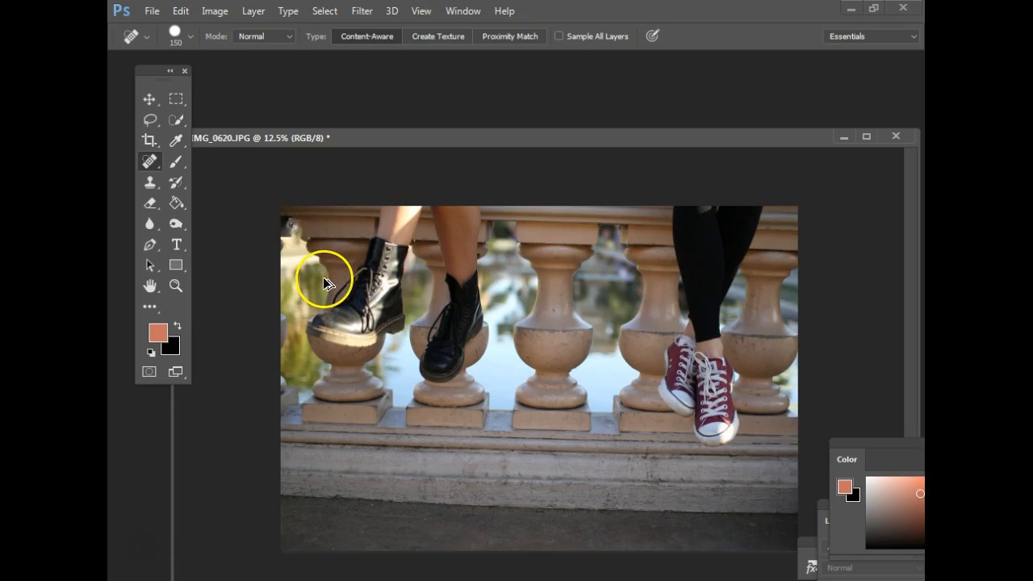